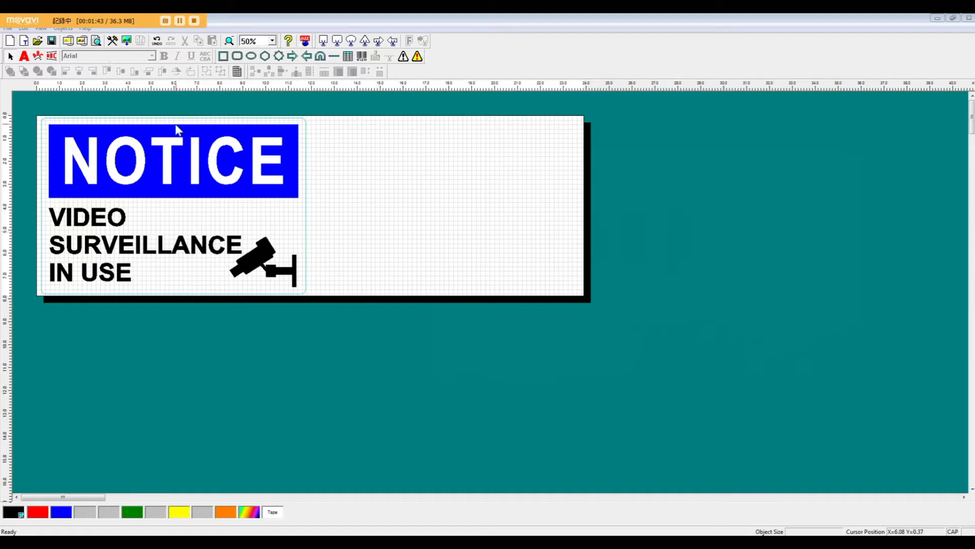
Step: Move the finished sample sign below the page and draw a rectangle about 10.54 by 2.94 inches at the page's upper left
{"action": "left_click_drag", "start_coordinate": [176, 133], "coordinate": [173, 310]}
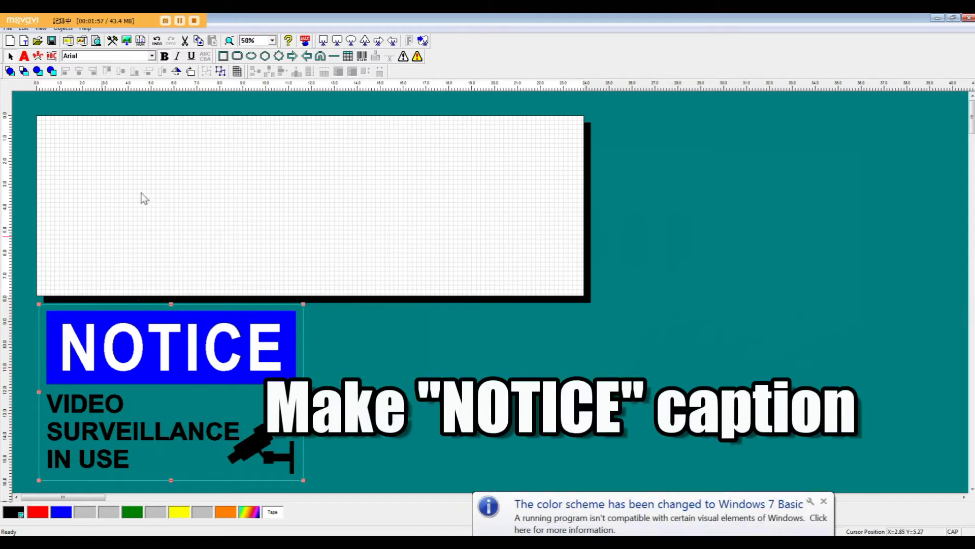
{"action": "left_click", "coordinate": [223, 56]}
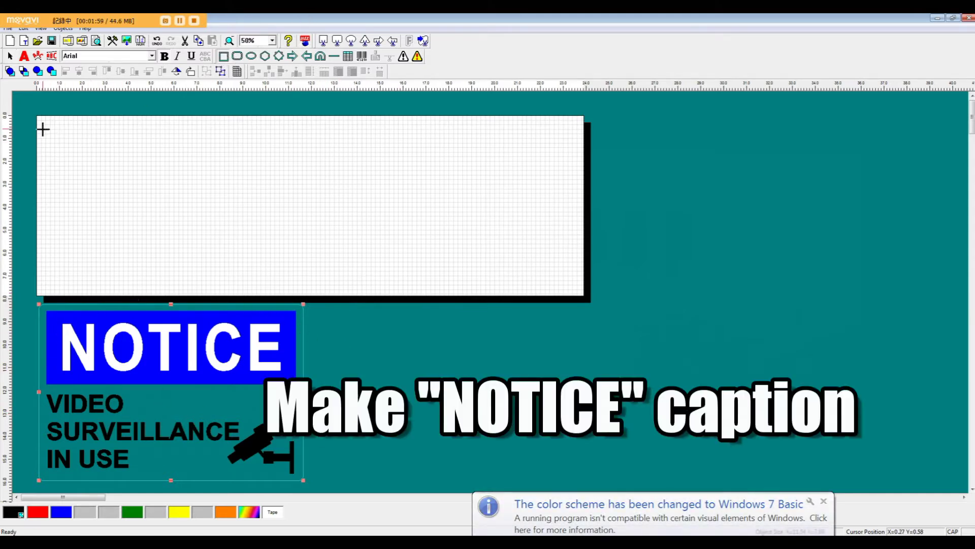
{"action": "left_click_drag", "start_coordinate": [45, 127], "coordinate": [287, 194]}
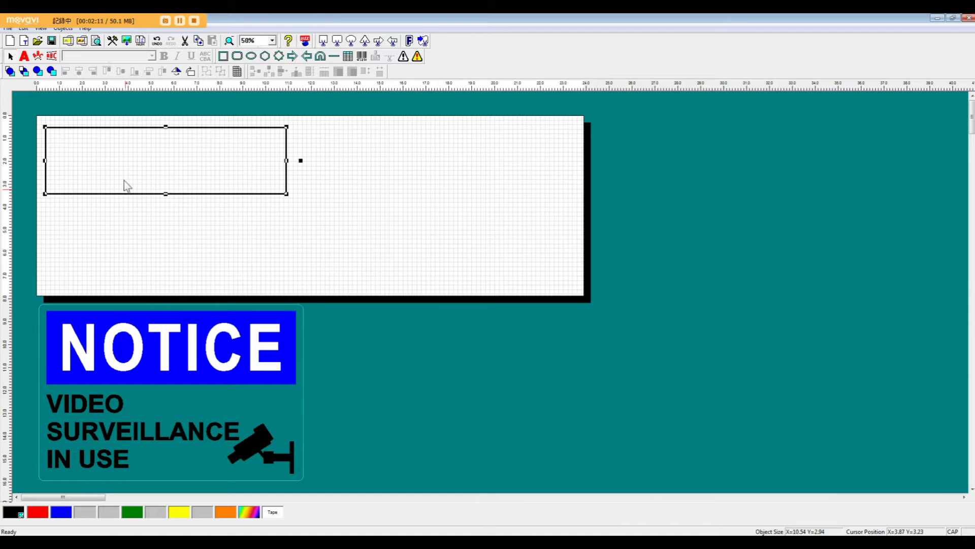
Step: Fill in the drawn rectangle and colour it blue
{"action": "double_click", "coordinate": [166, 153]}
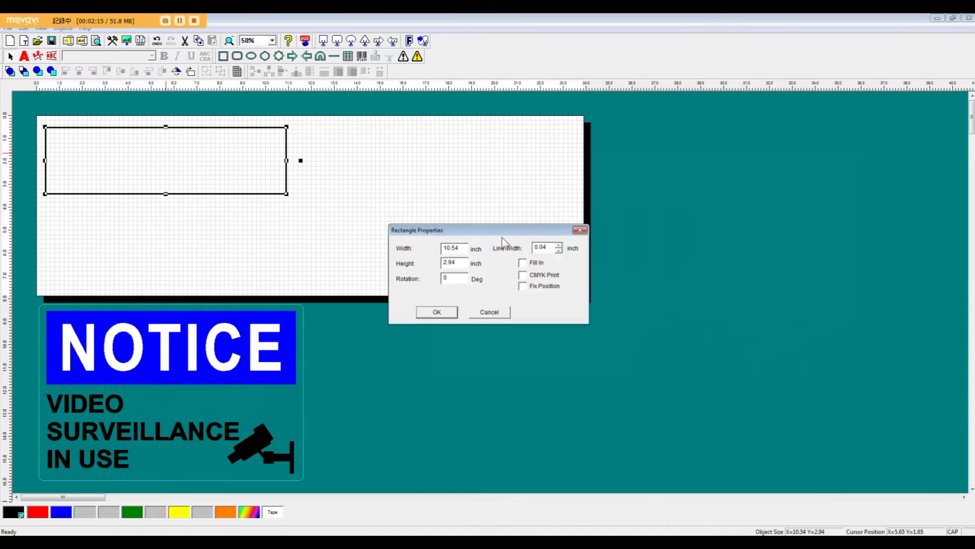
{"action": "left_click_drag", "start_coordinate": [498, 232], "coordinate": [483, 181]}
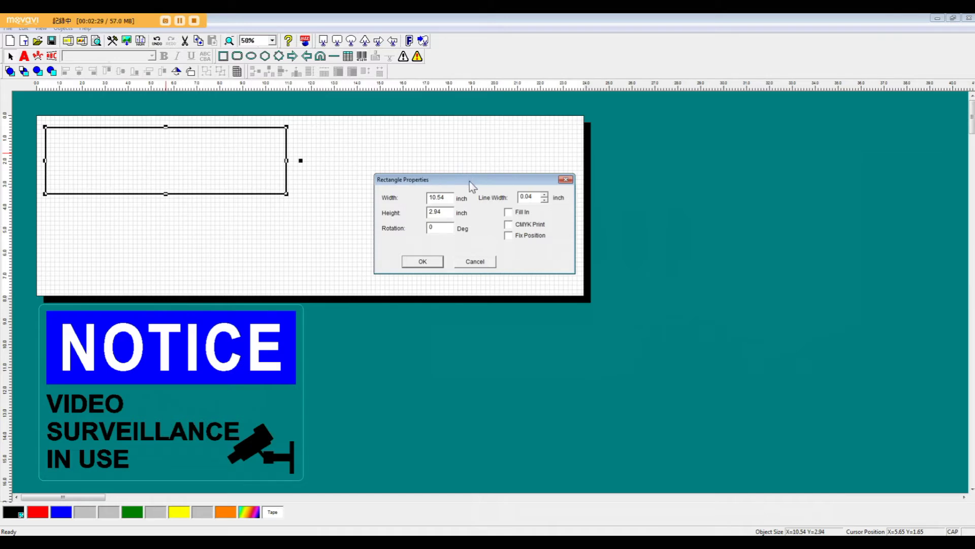
{"action": "left_click_drag", "start_coordinate": [469, 181], "coordinate": [453, 169]}
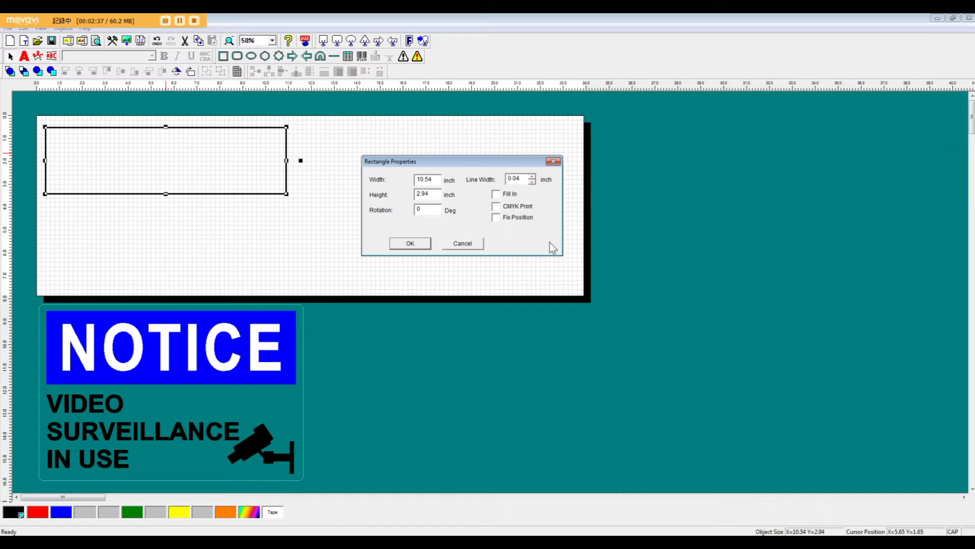
{"action": "left_click", "coordinate": [496, 195]}
{"action": "left_click", "coordinate": [397, 244]}
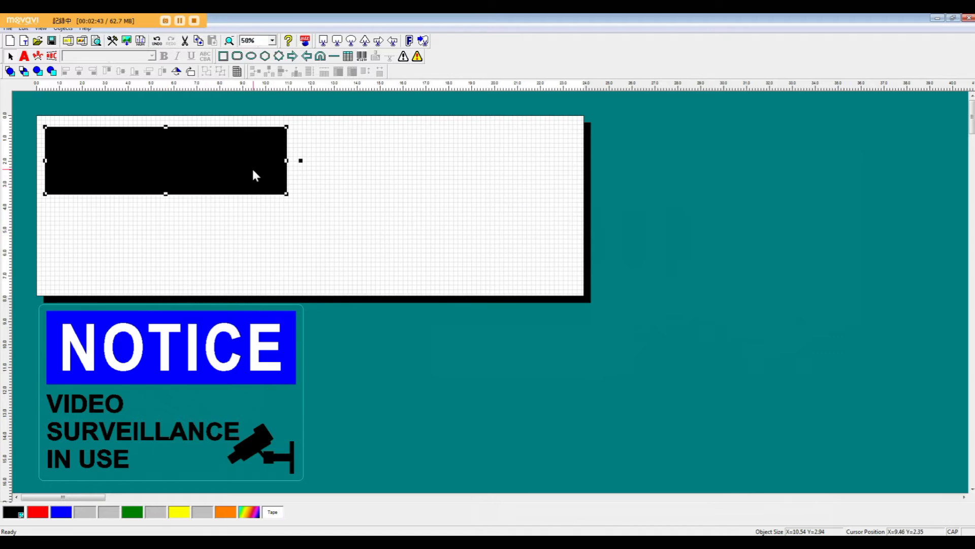
{"action": "left_click", "coordinate": [61, 514]}
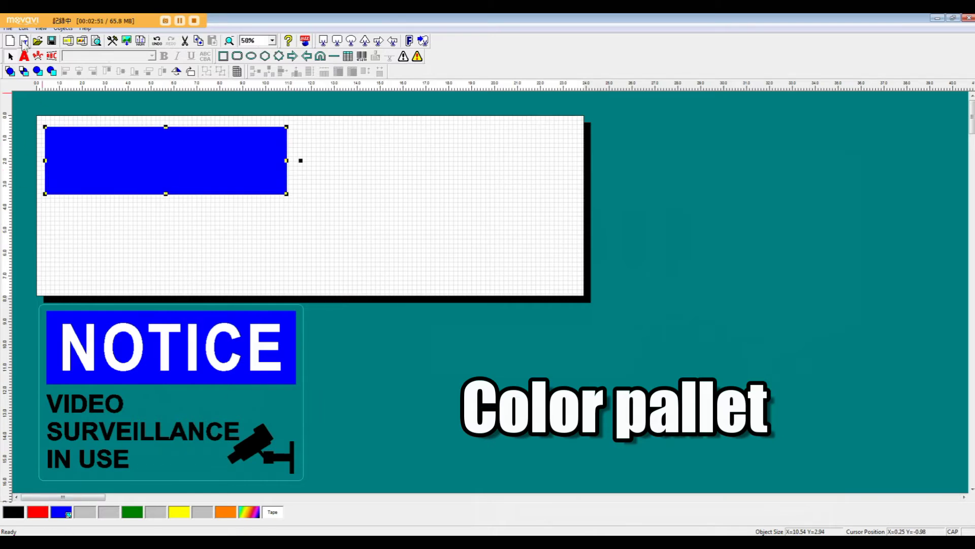
Step: Add a text box about 9.75 by 2.56 inches over the blue rectangle with the text NOTICE
{"action": "left_click", "coordinate": [25, 56]}
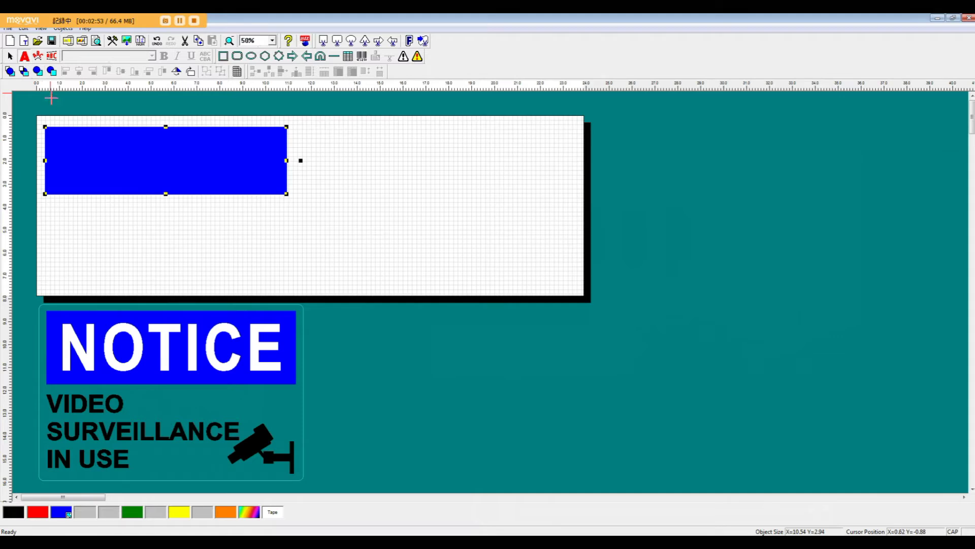
{"action": "left_click", "coordinate": [52, 135]}
{"action": "left_click_drag", "start_coordinate": [51, 134], "coordinate": [274, 189]}
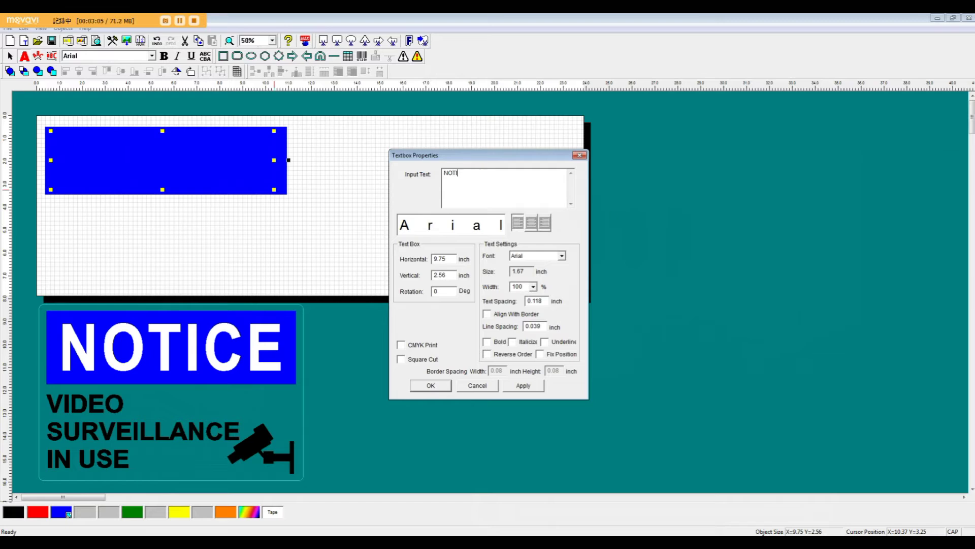
{"action": "type", "text": "CE"}
Step: Preview other available fonts for the NOTICE text and return to Arial
{"action": "left_click", "coordinate": [559, 257]}
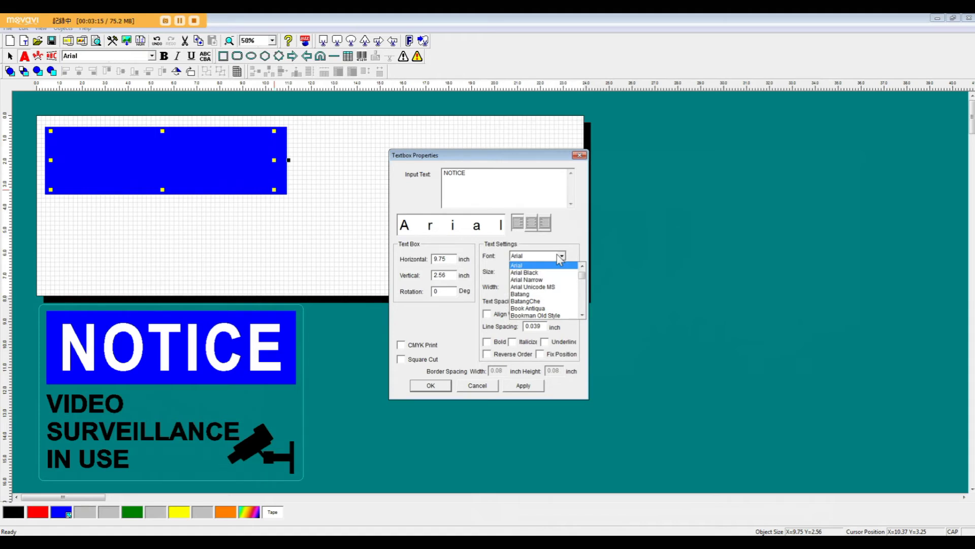
{"action": "key", "text": "Down"}
{"action": "key", "text": "Down"}
{"action": "key", "text": "Down"}
{"action": "key", "text": "Down"}
{"action": "key", "text": "Down"}
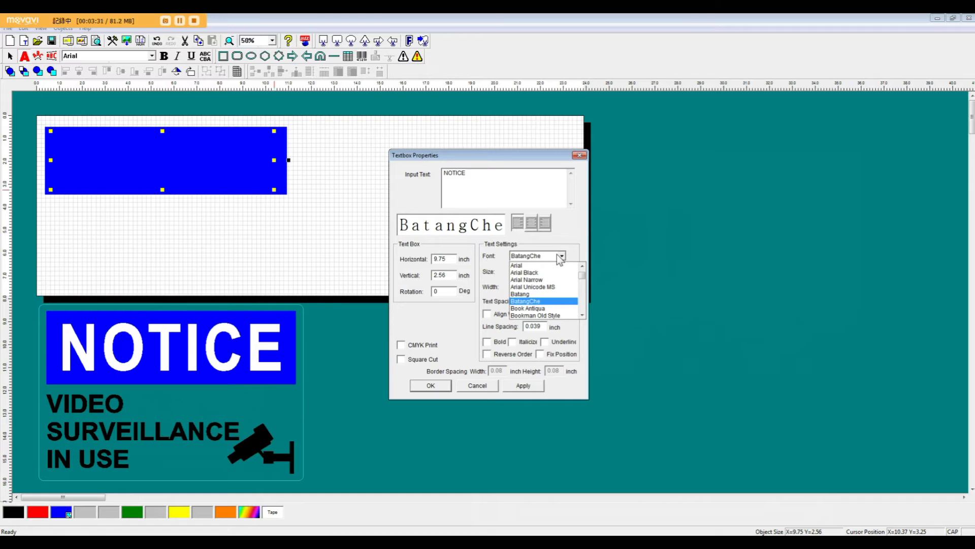
{"action": "key", "text": "Down"}
{"action": "key", "text": "Down"}
{"action": "key", "text": "Down"}
{"action": "key", "text": "Down"}
{"action": "key", "text": "Down"}
{"action": "key", "text": "Down"}
{"action": "key", "text": "Down"}
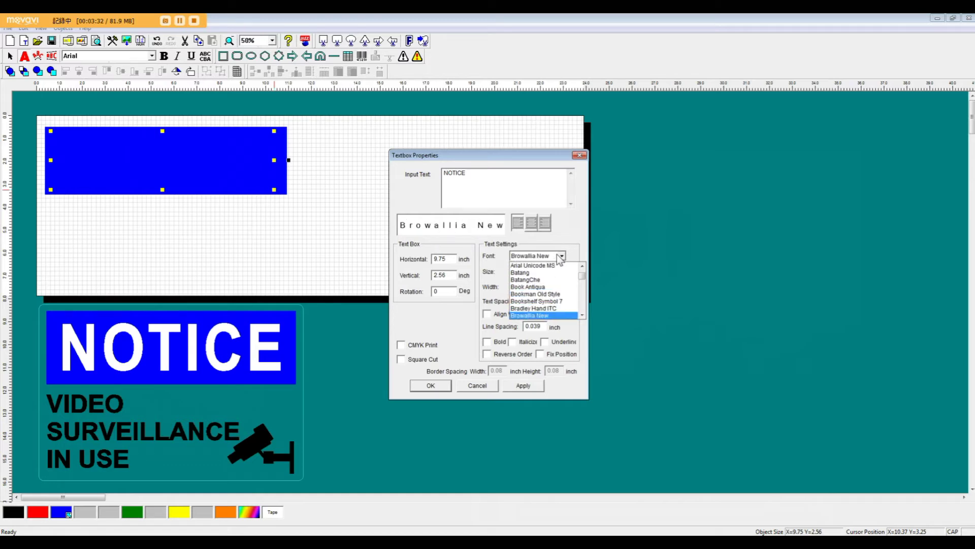
{"action": "key", "text": "Up"}
{"action": "key", "text": "Up"}
{"action": "key", "text": "Up"}
{"action": "key", "text": "Up"}
{"action": "key", "text": "Up"}
{"action": "key", "text": "Up"}
{"action": "key", "text": "Up"}
{"action": "key", "text": "Up"}
{"action": "key", "text": "Up"}
{"action": "key", "text": "Up"}
{"action": "key", "text": "Up"}
{"action": "key", "text": "Up"}
{"action": "key", "text": "Up"}
{"action": "key", "text": "Up"}
{"action": "key", "text": "Up"}
{"action": "key", "text": "Up"}
{"action": "key", "text": "Up"}
{"action": "key", "text": "Up"}
{"action": "key", "text": "Up"}
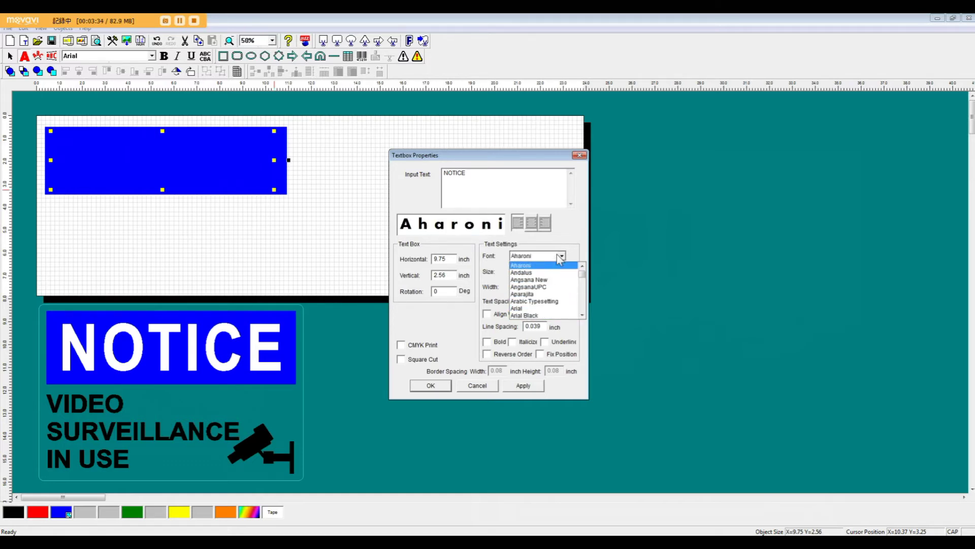
{"action": "key", "text": "Down"}
{"action": "key", "text": "Down"}
{"action": "key", "text": "Down"}
{"action": "key", "text": "Down"}
{"action": "key", "text": "Down"}
{"action": "key", "text": "Down"}
{"action": "key", "text": "Down"}
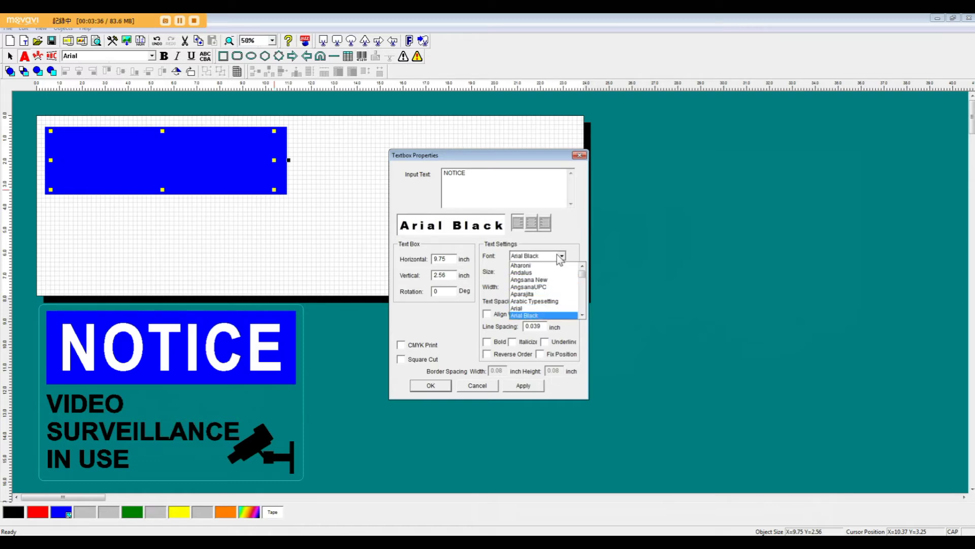
{"action": "key", "text": "Up"}
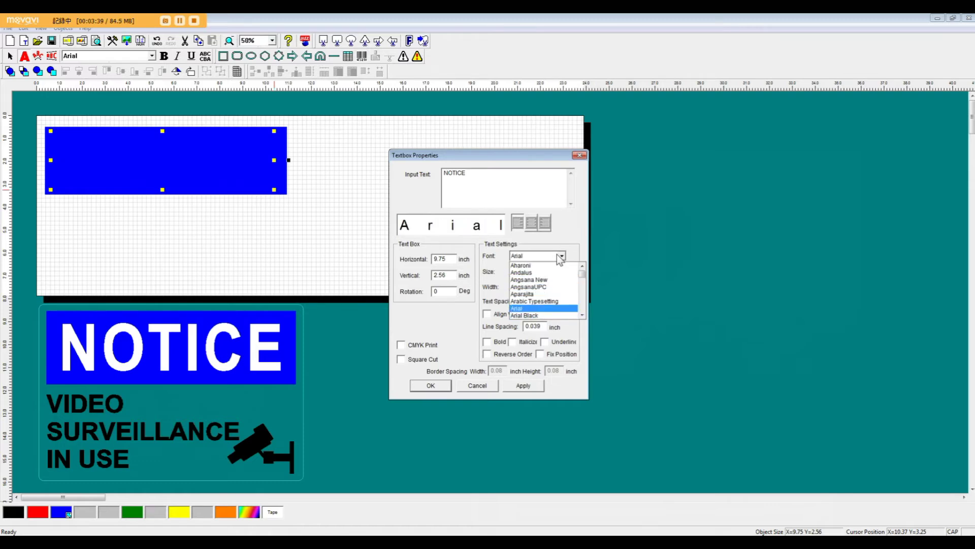
{"action": "left_click", "coordinate": [554, 308]}
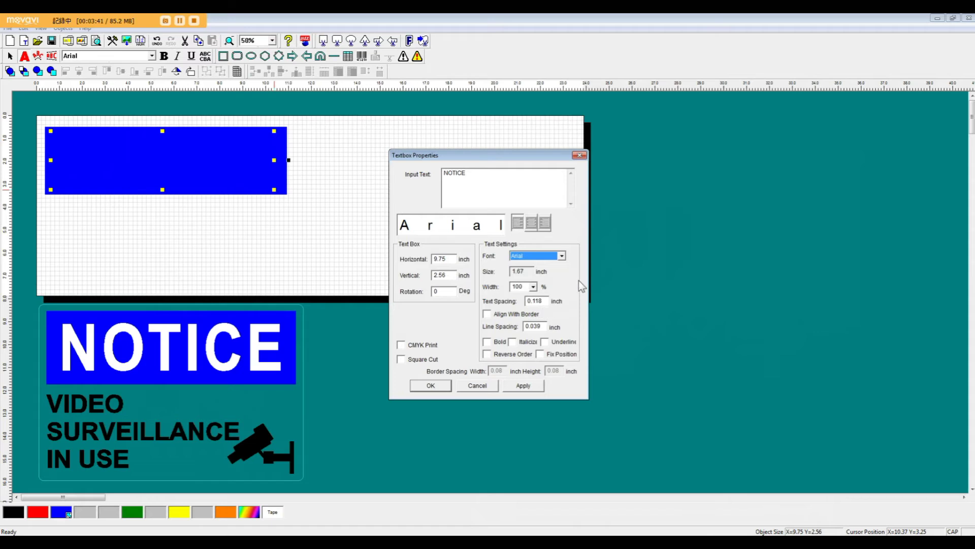
Step: Make the NOTICE text bold, shift it slightly within the blue rectangle and give it the Tape colour
{"action": "left_click", "coordinate": [487, 342]}
{"action": "left_click", "coordinate": [432, 385]}
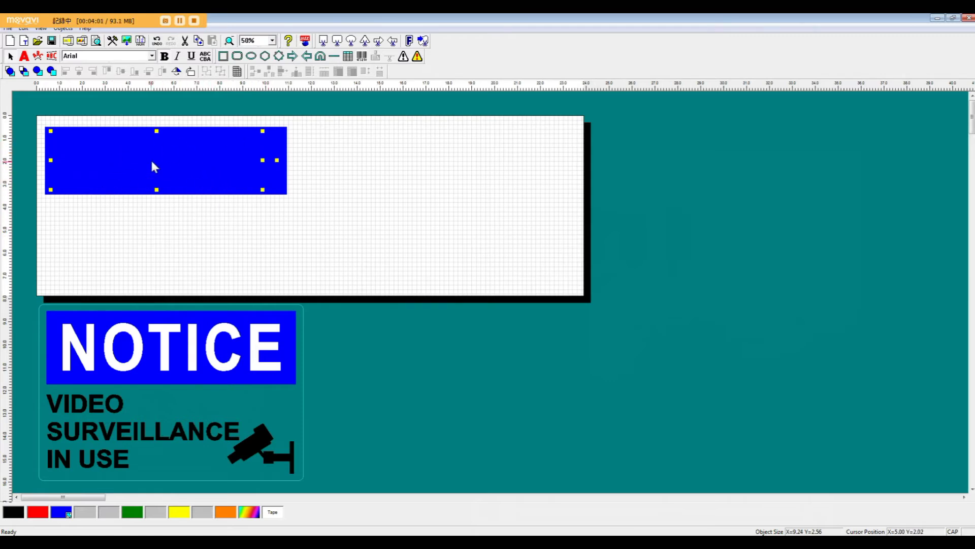
{"action": "left_click_drag", "start_coordinate": [152, 157], "coordinate": [170, 171]}
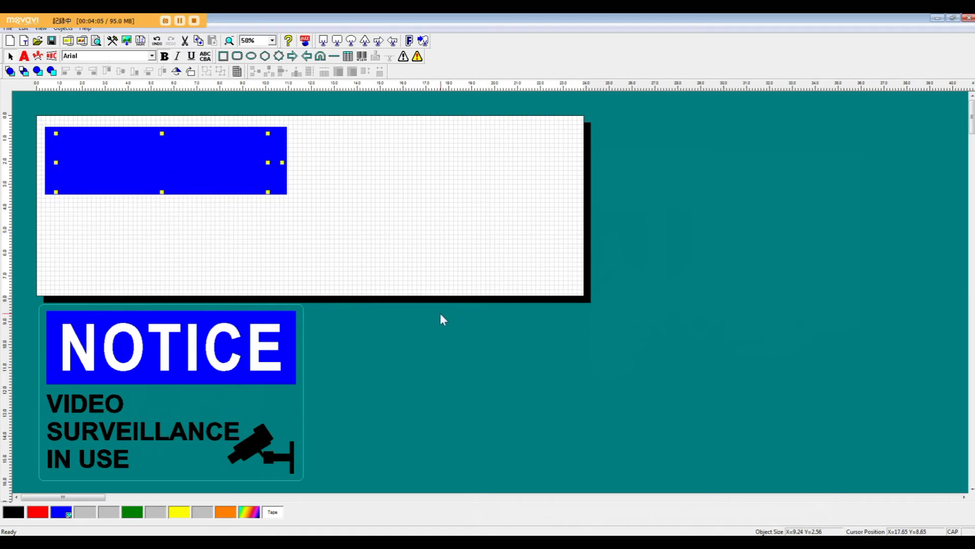
{"action": "left_click", "coordinate": [274, 514]}
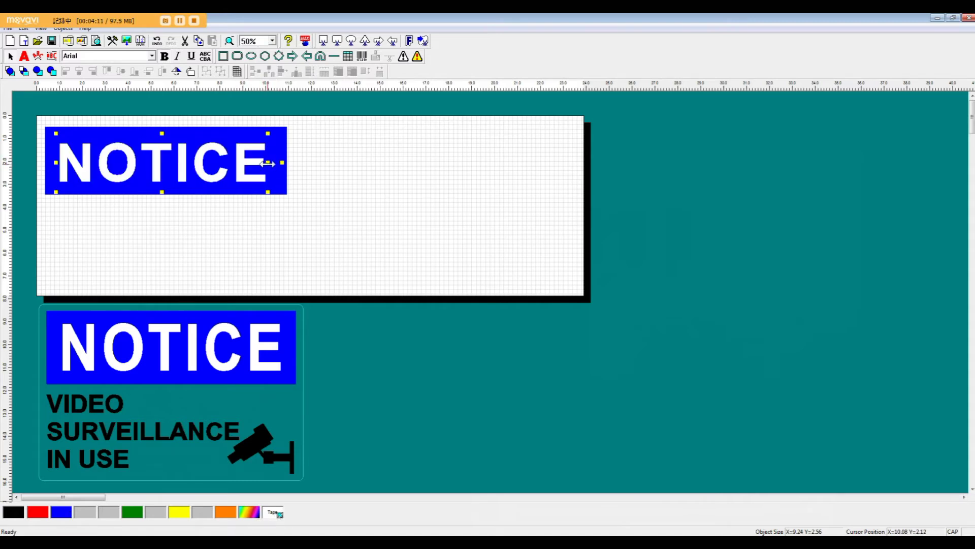
Step: Enlarge the NOTICE text to about 9.71 by 2.98 inches and centre it vertically on the blue rectangle
{"action": "left_click_drag", "start_coordinate": [267, 162], "coordinate": [278, 165]}
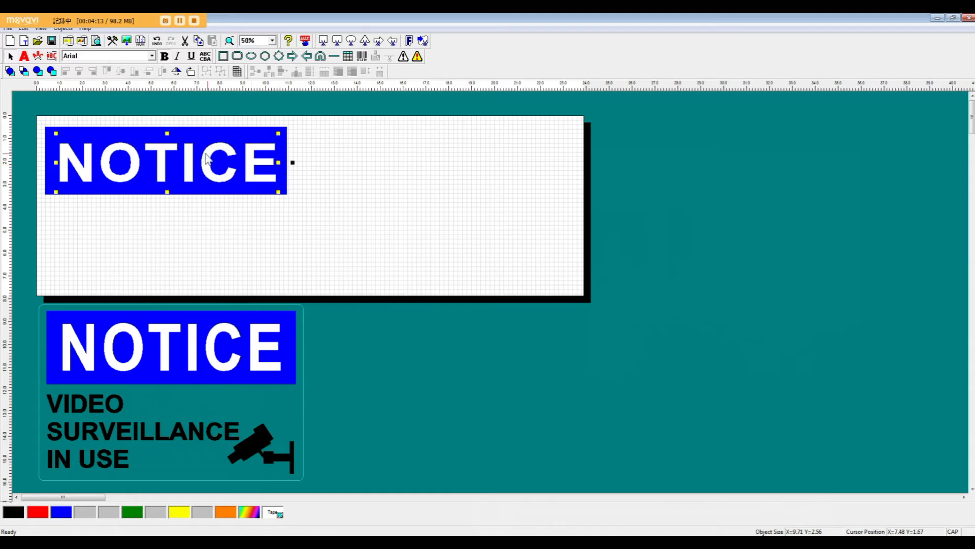
{"action": "left_click_drag", "start_coordinate": [167, 133], "coordinate": [168, 123]}
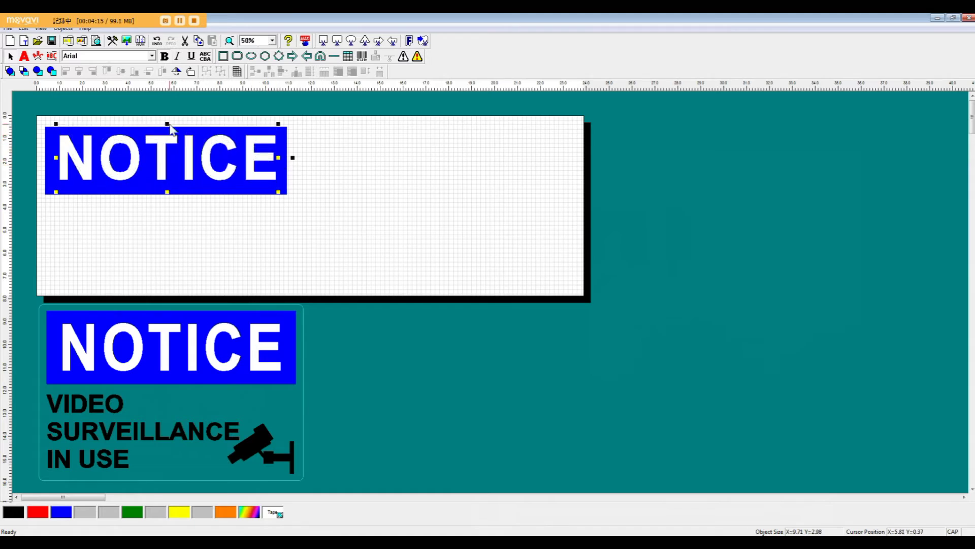
{"action": "left_click_drag", "start_coordinate": [184, 162], "coordinate": [184, 166]}
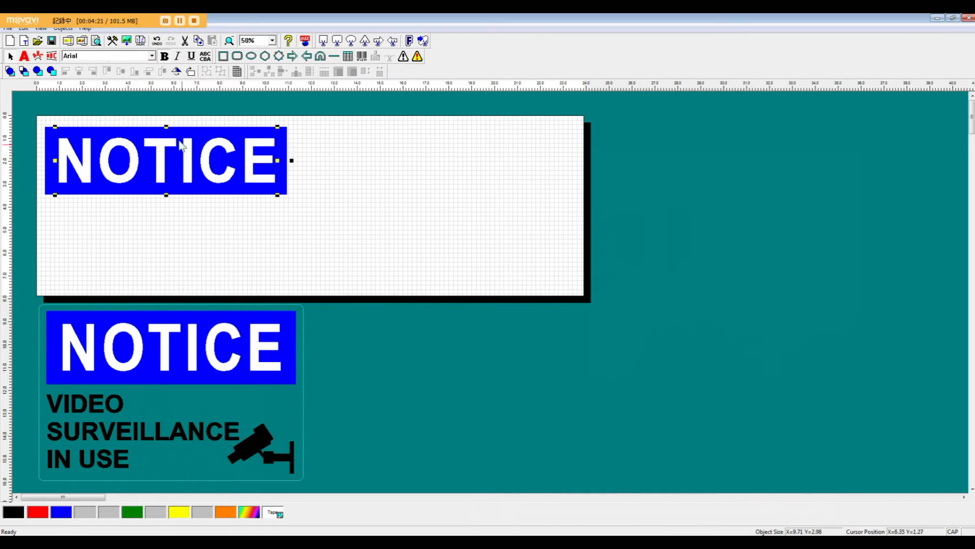
{"action": "left_click_drag", "start_coordinate": [131, 106], "coordinate": [186, 205]}
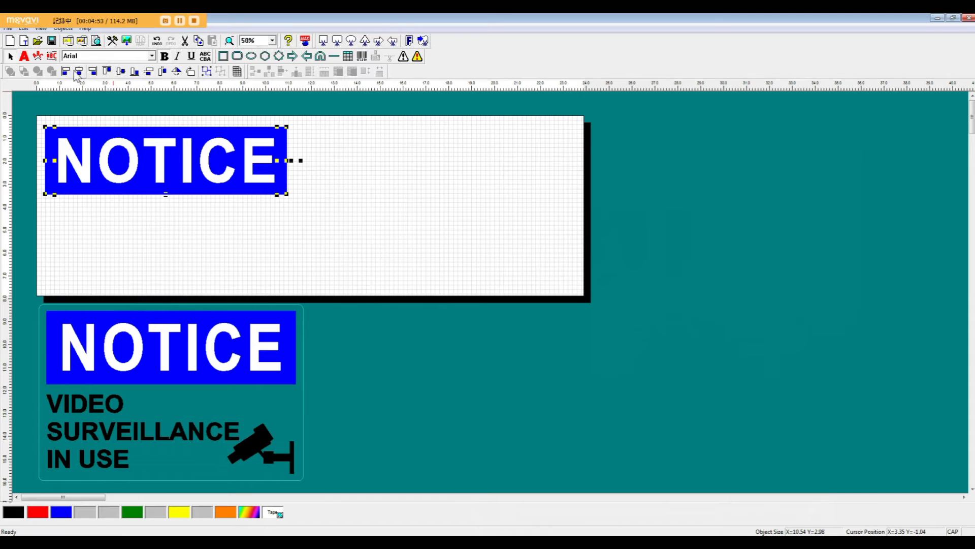
{"action": "left_click", "coordinate": [121, 73]}
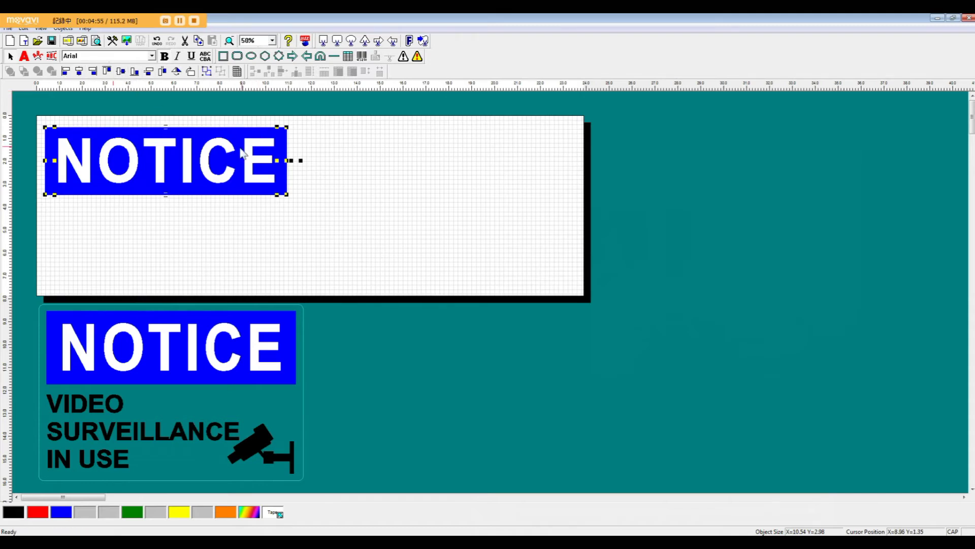
Step: Move the NOTICE text down and to the right, off the centre of the blue rectangle
{"action": "left_click", "coordinate": [450, 192]}
{"action": "left_click", "coordinate": [162, 157]}
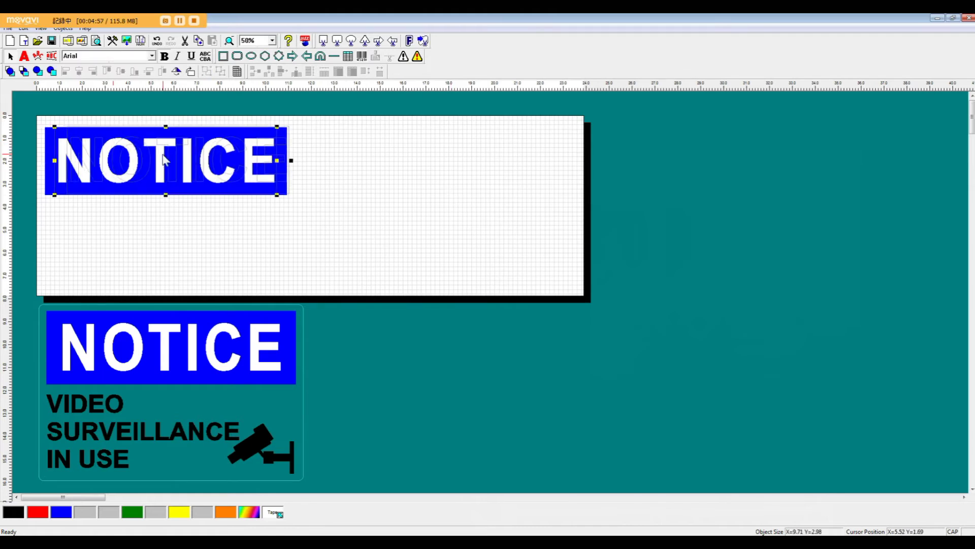
{"action": "left_click_drag", "start_coordinate": [163, 159], "coordinate": [148, 215]}
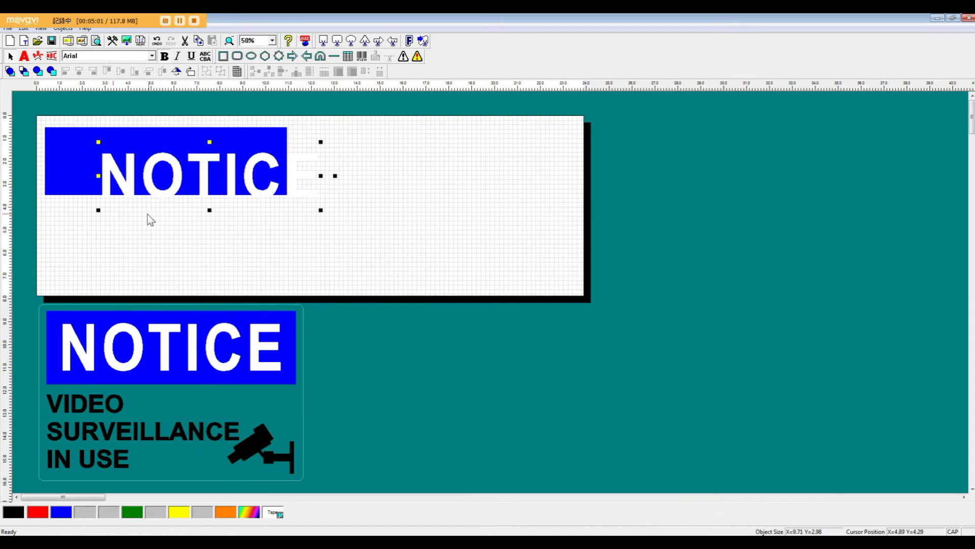
Step: Align the centres of the NOTICE text and the blue rectangle both horizontally and vertically
{"action": "left_click", "coordinate": [128, 227]}
{"action": "left_click_drag", "start_coordinate": [142, 111], "coordinate": [141, 112]}
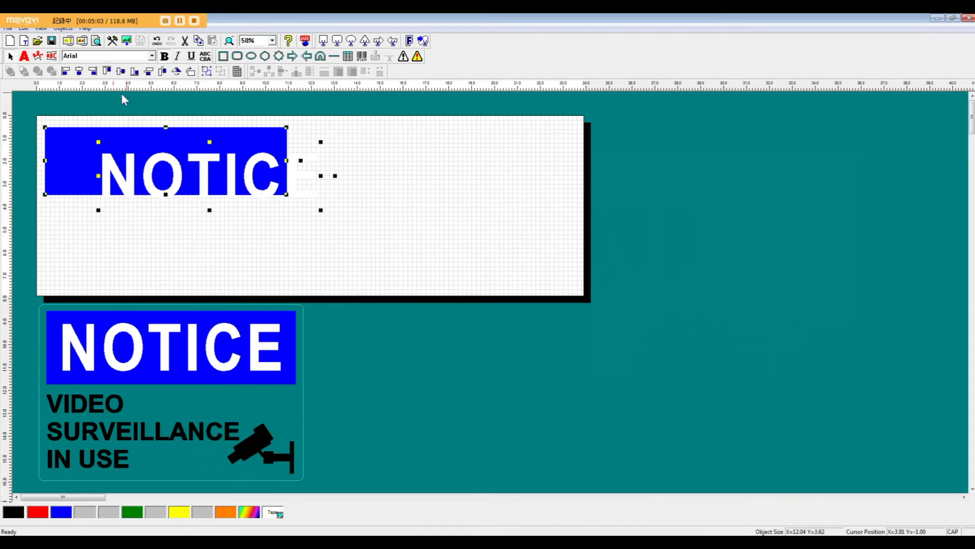
{"action": "left_click", "coordinate": [78, 72]}
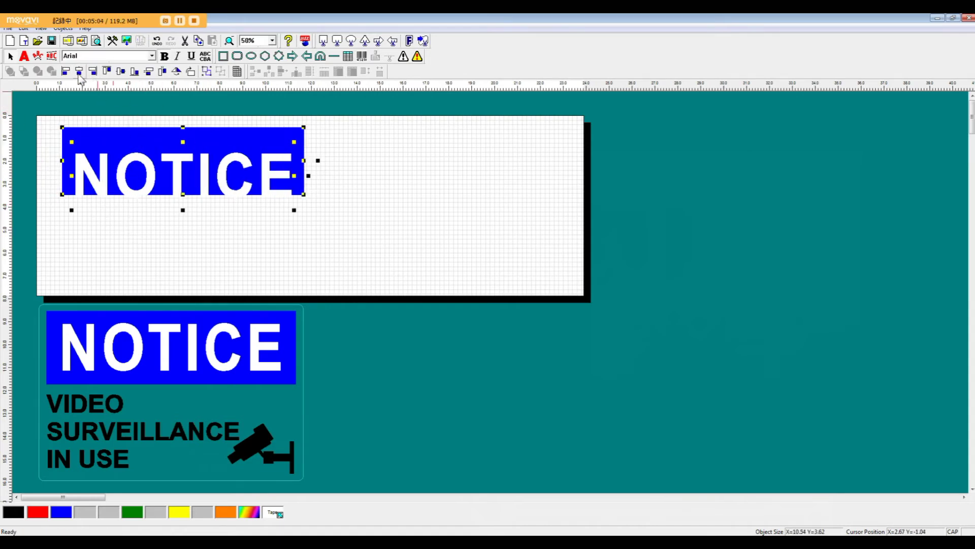
{"action": "left_click", "coordinate": [121, 72]}
Step: Move the aligned caption to the page's upper-left corner and group the text with its rectangle
{"action": "left_click_drag", "start_coordinate": [190, 178], "coordinate": [184, 131]}
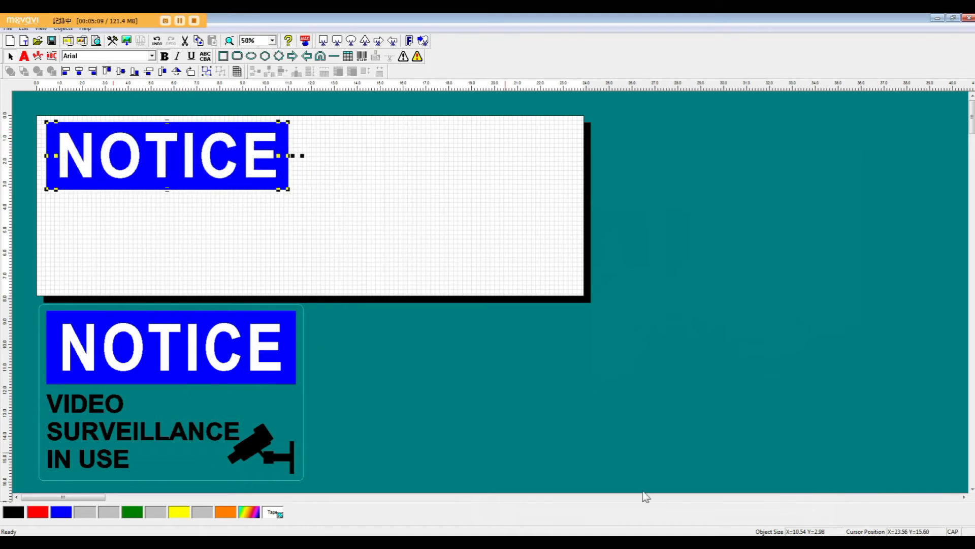
{"action": "left_click", "coordinate": [207, 72]}
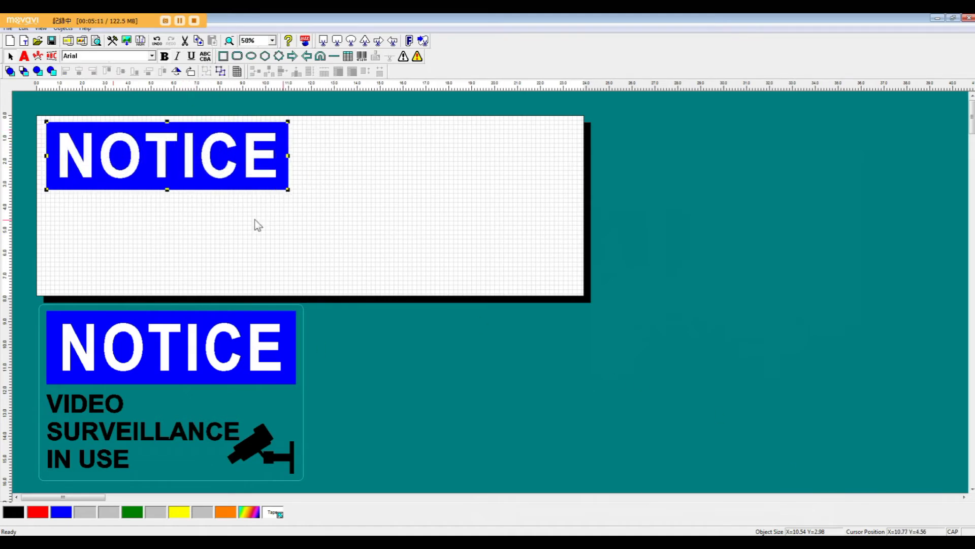
Step: Add a bold Arial text box below the NOTICE caption with the lines VIDEO, SURVEILLANCE and IN USE, and fill it black
{"action": "left_click", "coordinate": [25, 56]}
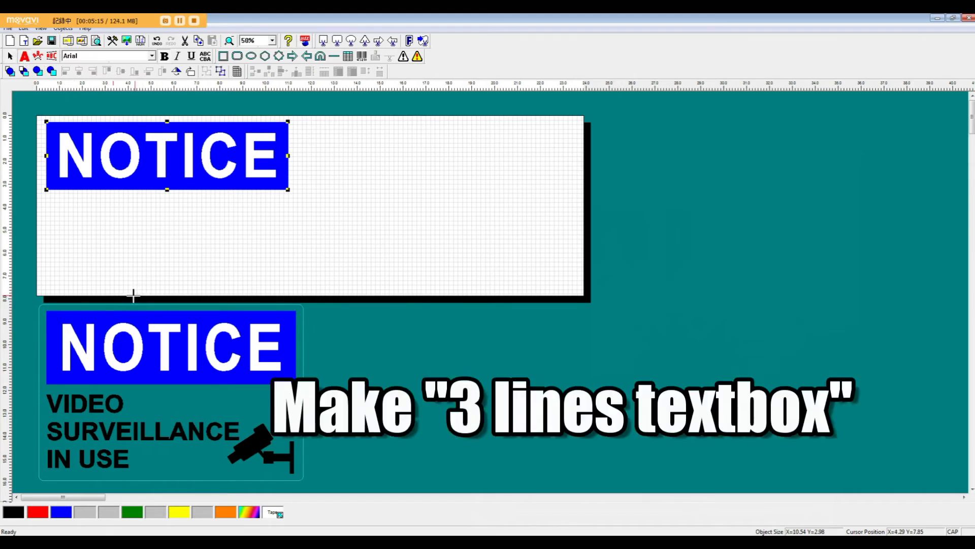
{"action": "left_click_drag", "start_coordinate": [49, 200], "coordinate": [207, 284]}
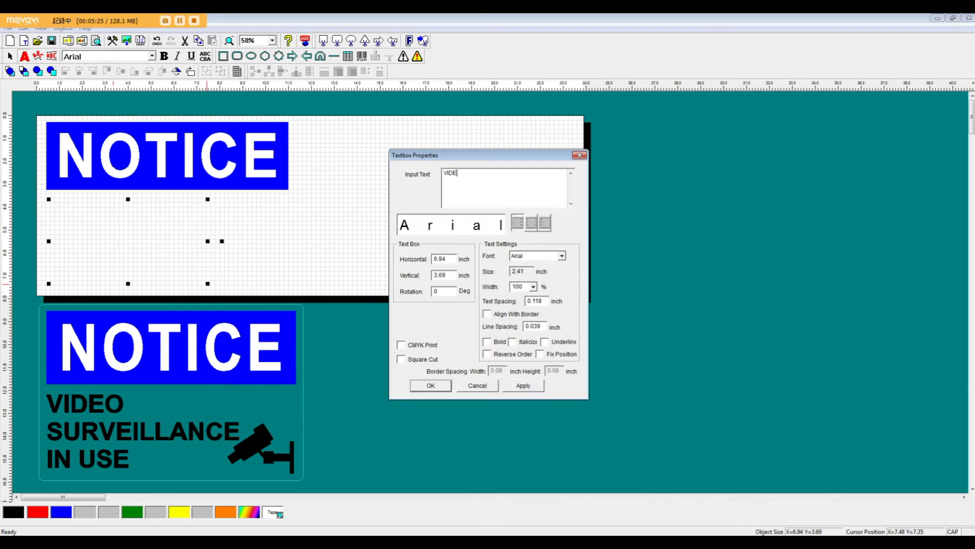
{"action": "type", "text": "VIDEO"}
{"action": "key", "text": "Return"}
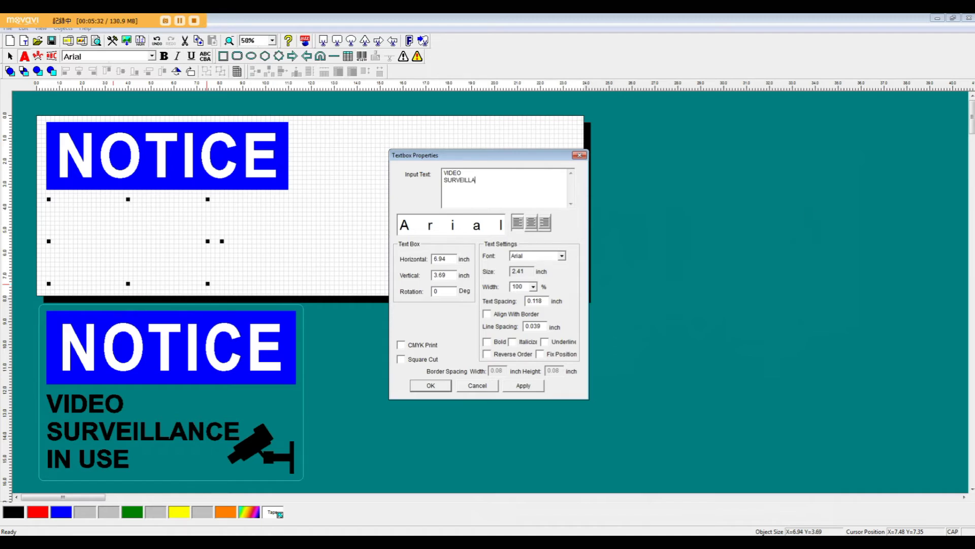
{"action": "type", "text": "SURVEILLANCE "}
{"action": "type", "text": "IN USE"}
{"action": "left_click", "coordinate": [486, 342]}
{"action": "left_click_drag", "start_coordinate": [484, 154], "coordinate": [470, 133]}
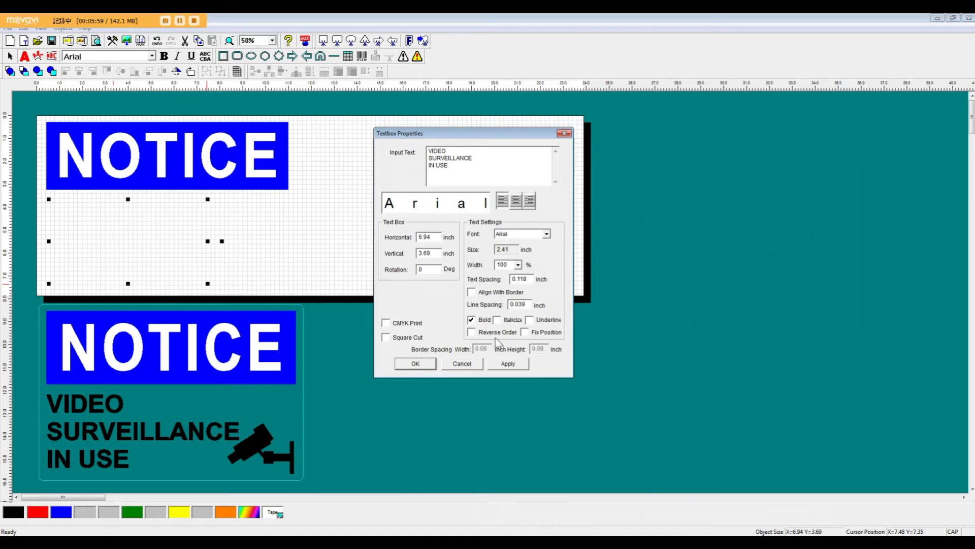
{"action": "left_click", "coordinate": [410, 363]}
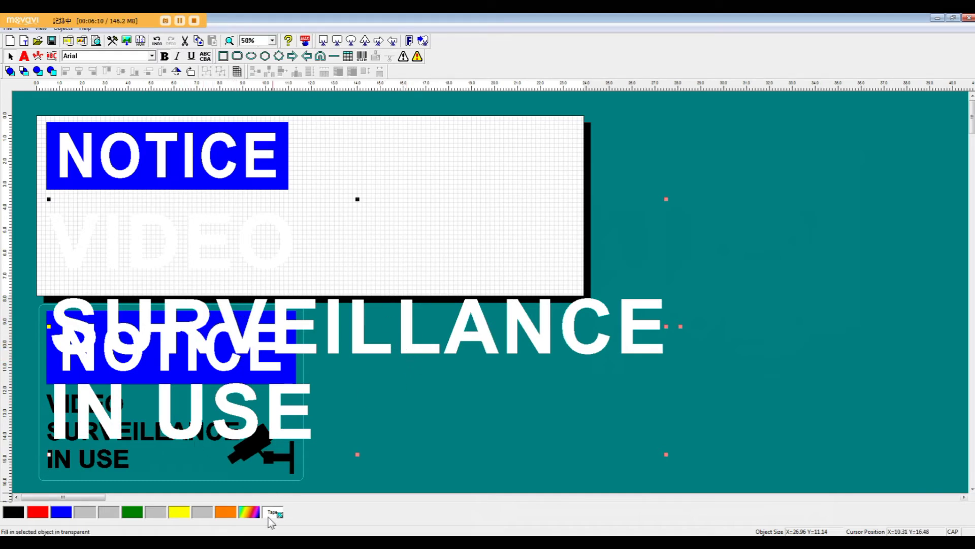
{"action": "left_click", "coordinate": [12, 512]}
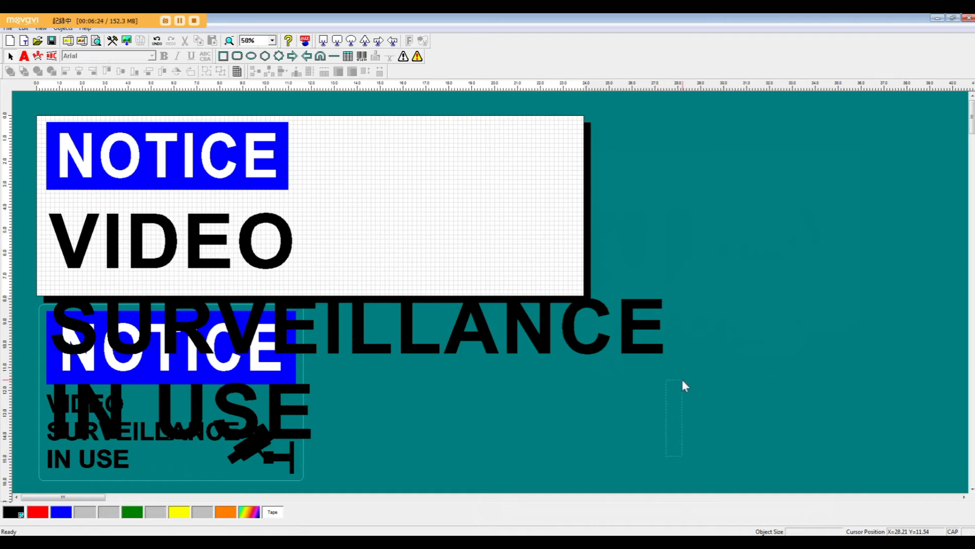
{"action": "left_click_drag", "start_coordinate": [665, 454], "coordinate": [538, 336]}
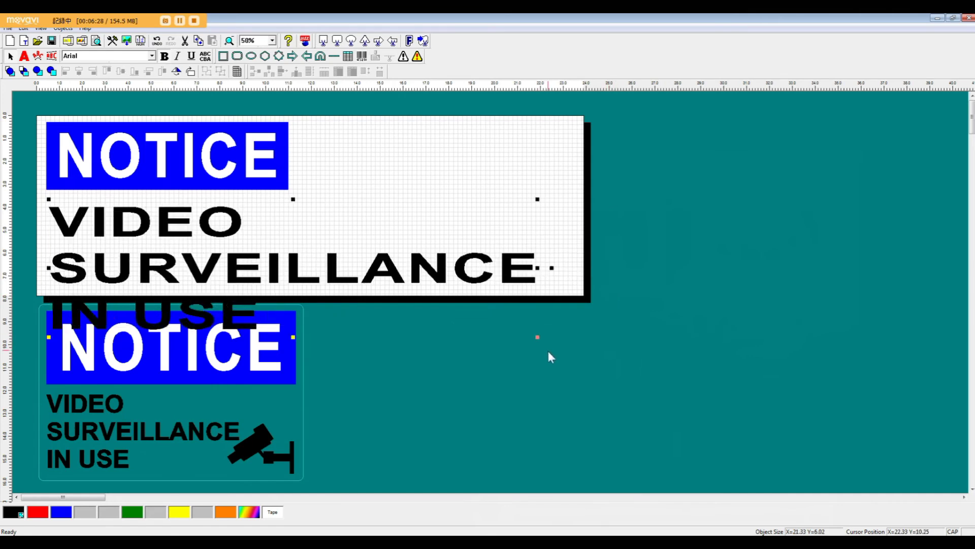
{"action": "key", "text": "ctrl+z"}
{"action": "key", "text": "ctrl+z"}
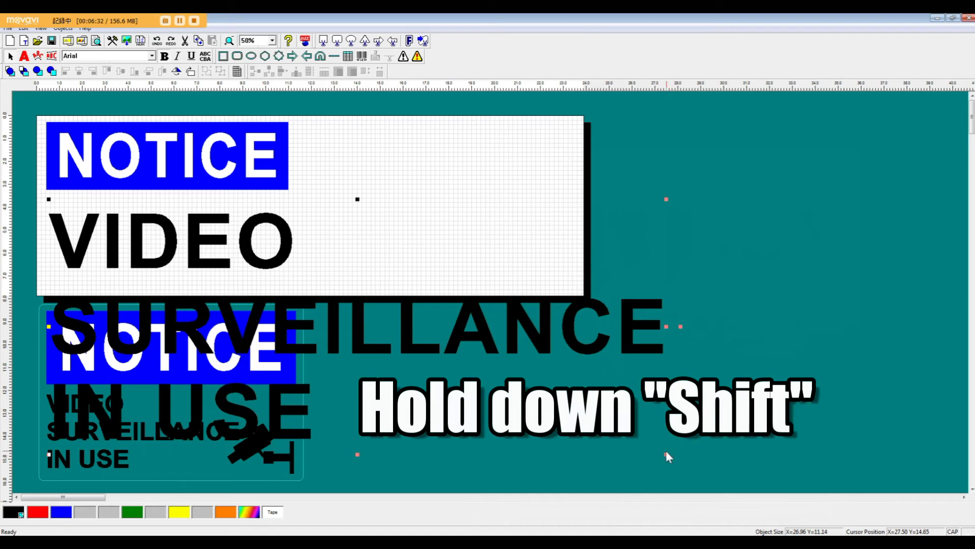
Step: Shrink the three-line text box proportionally to about 8.75 by 3.61 inches and position it just below the NOTICE caption
{"action": "left_click_drag", "start_coordinate": [666, 453], "coordinate": [249, 281]}
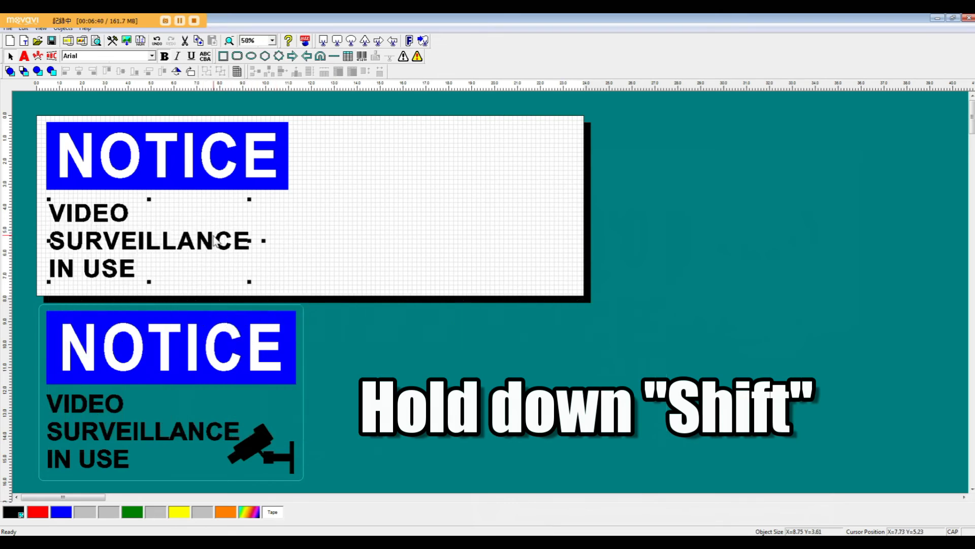
{"action": "left_click_drag", "start_coordinate": [213, 236], "coordinate": [211, 249]}
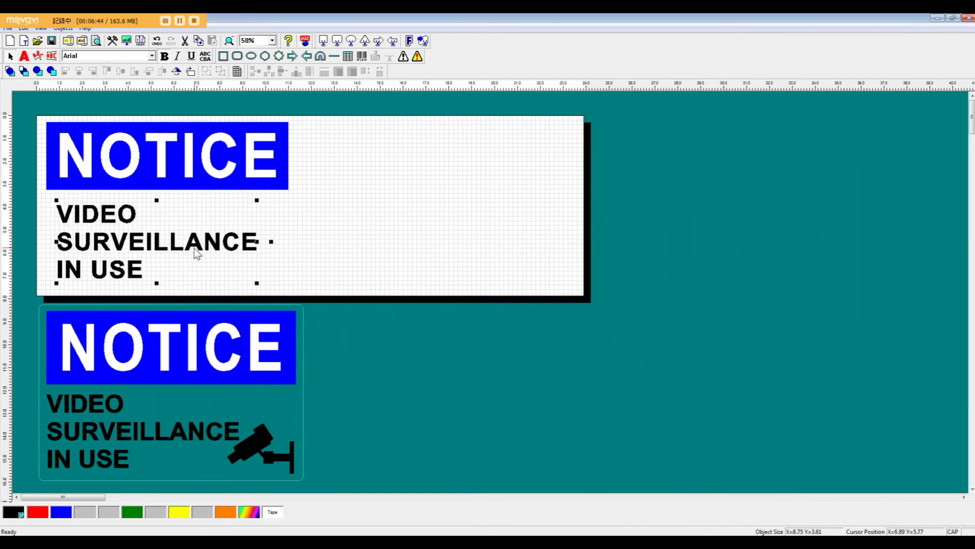
{"action": "left_click_drag", "start_coordinate": [96, 242], "coordinate": [93, 241]}
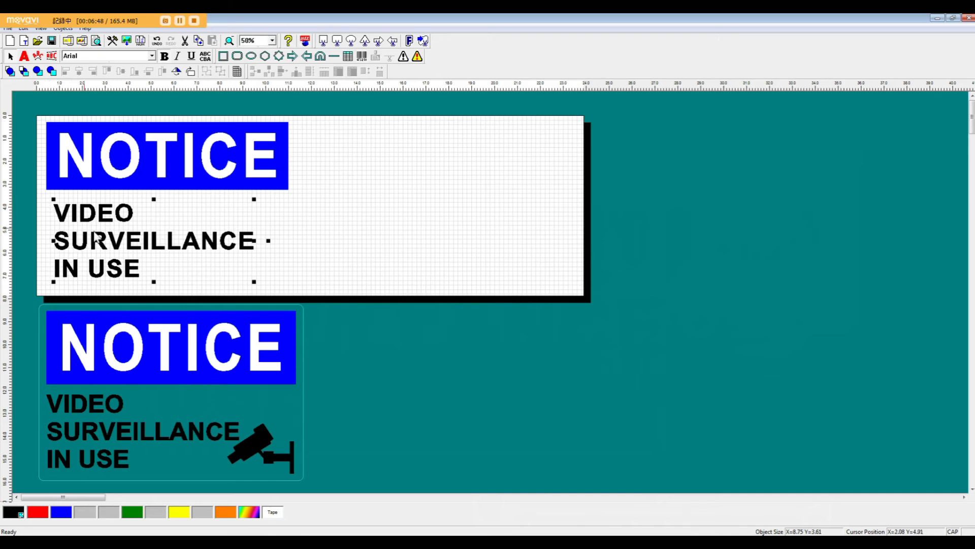
{"action": "left_click_drag", "start_coordinate": [216, 240], "coordinate": [212, 241]}
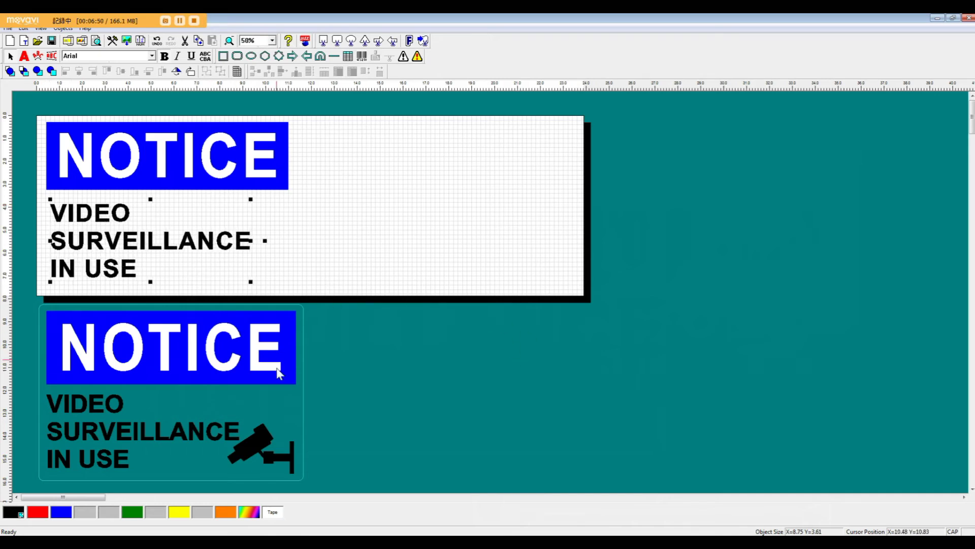
{"action": "left_click", "coordinate": [291, 270]}
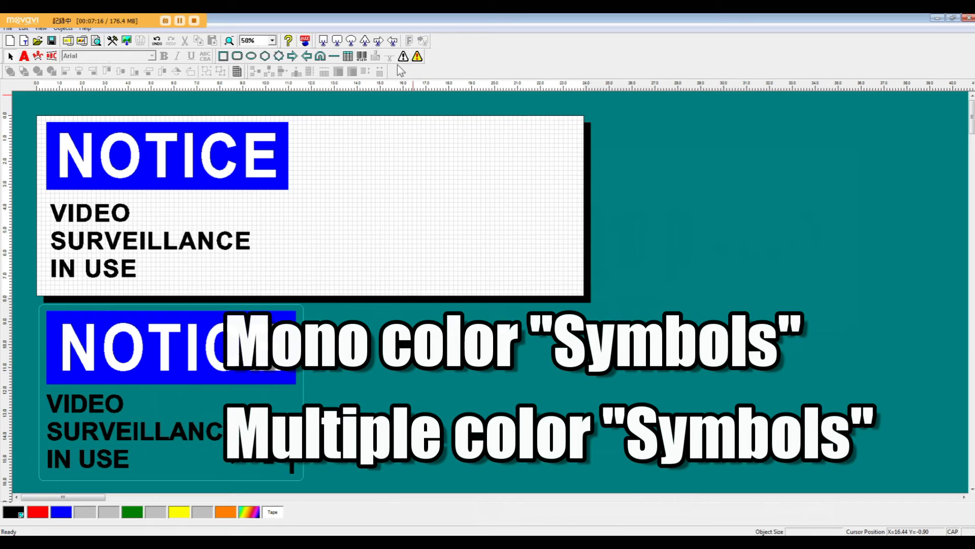
Step: Open the mono-colour symbol library and browse its groups, including 01 Warnings ISO7010 and 15 Safety Instructions
{"action": "left_click", "coordinate": [404, 56]}
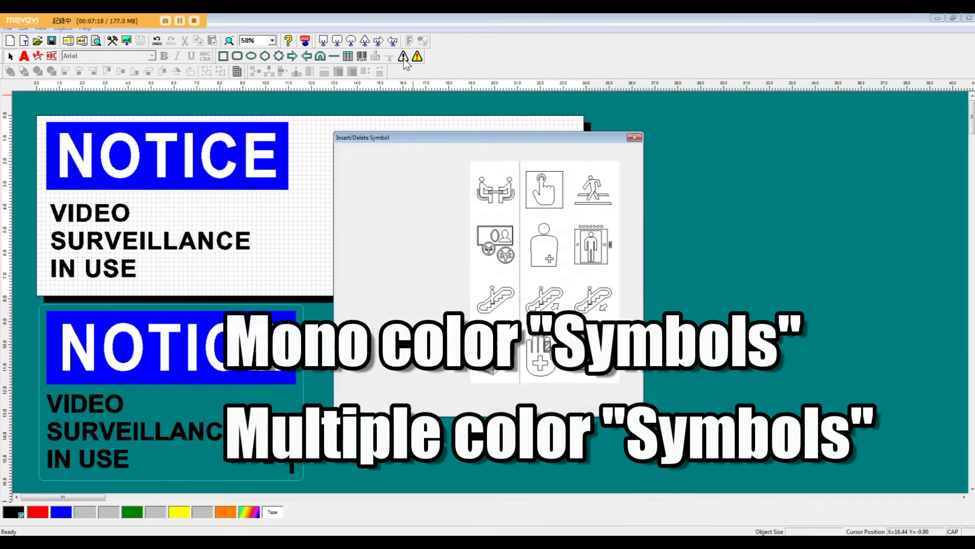
{"action": "left_click", "coordinate": [458, 183]}
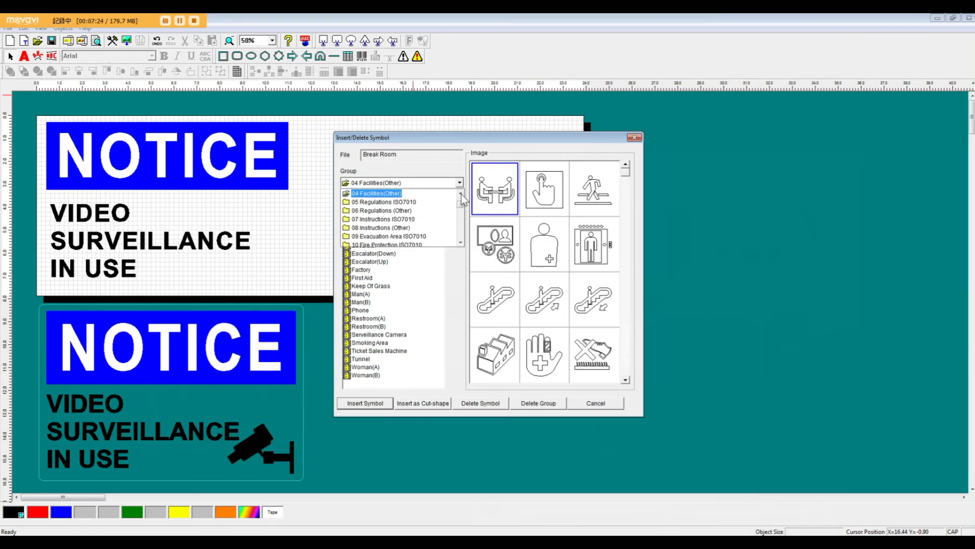
{"action": "left_click", "coordinate": [461, 194]}
{"action": "left_click", "coordinate": [460, 183]}
{"action": "left_click", "coordinate": [461, 193]}
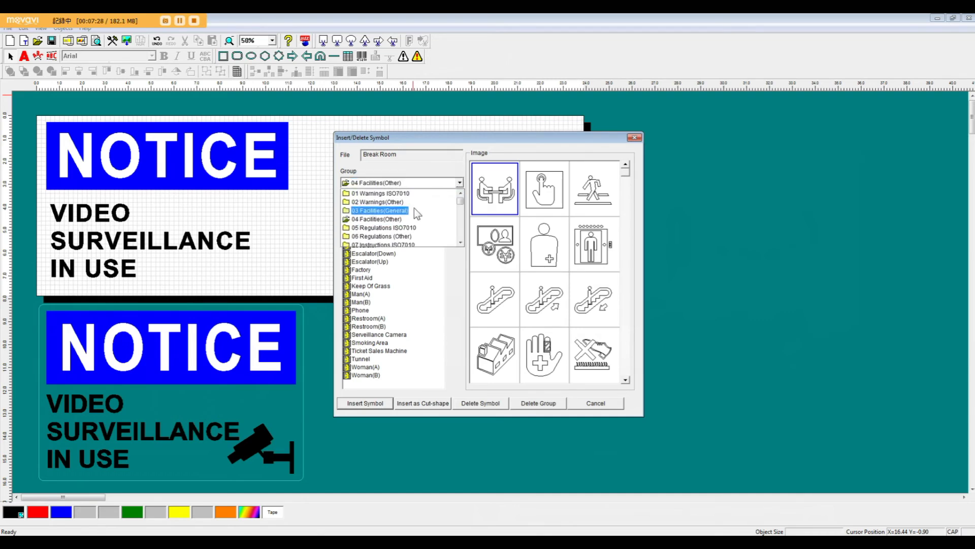
{"action": "left_click", "coordinate": [406, 194]}
{"action": "left_click", "coordinate": [459, 183]}
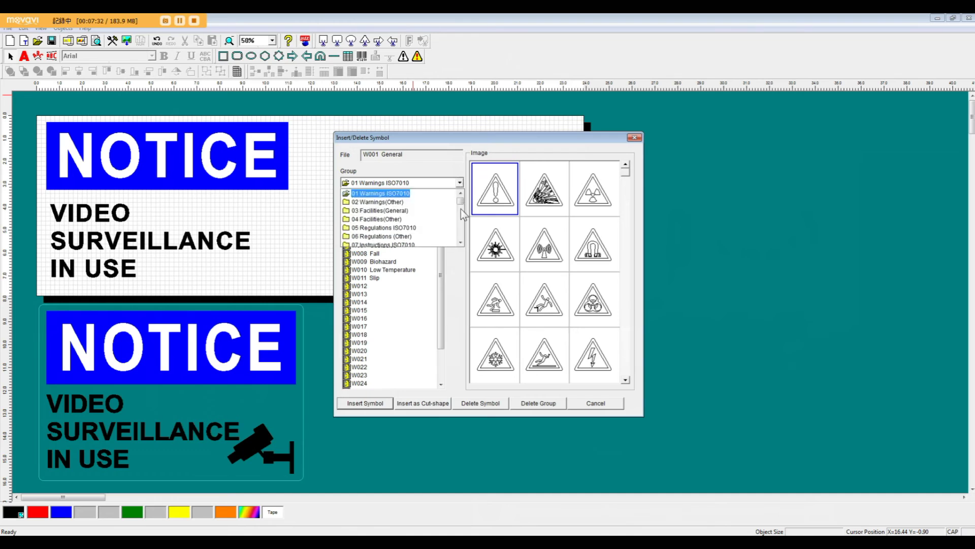
{"action": "scroll", "coordinate": [463, 213], "scroll_direction": "down", "scroll_amount": 3}
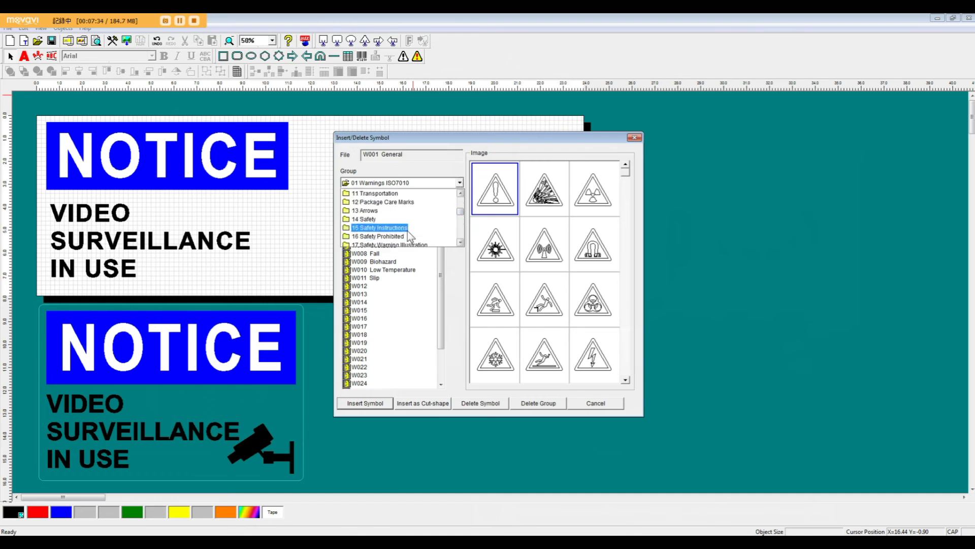
{"action": "left_click", "coordinate": [407, 228]}
{"action": "left_click", "coordinate": [460, 182]}
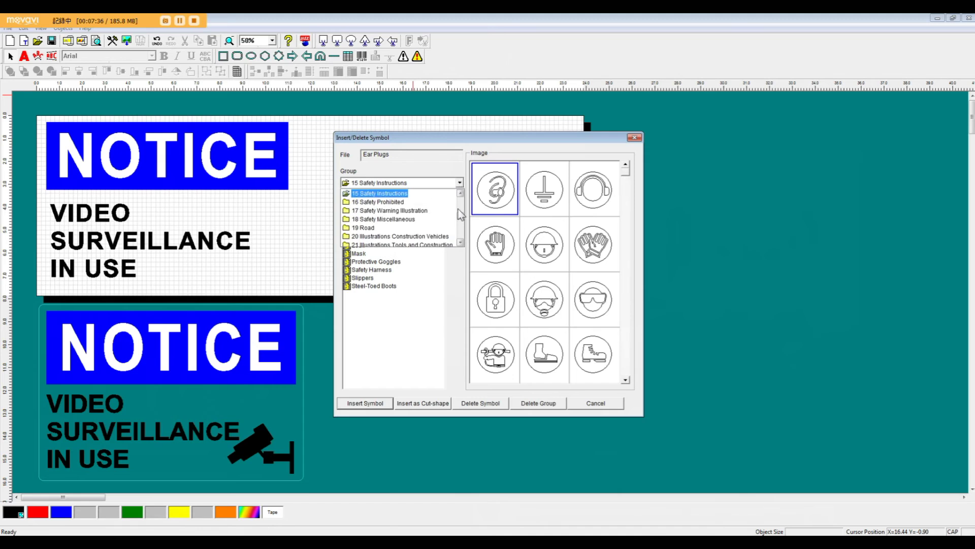
{"action": "scroll", "coordinate": [459, 200], "scroll_direction": "up", "scroll_amount": 2}
{"action": "scroll", "coordinate": [460, 201], "scroll_direction": "up", "scroll_amount": 3}
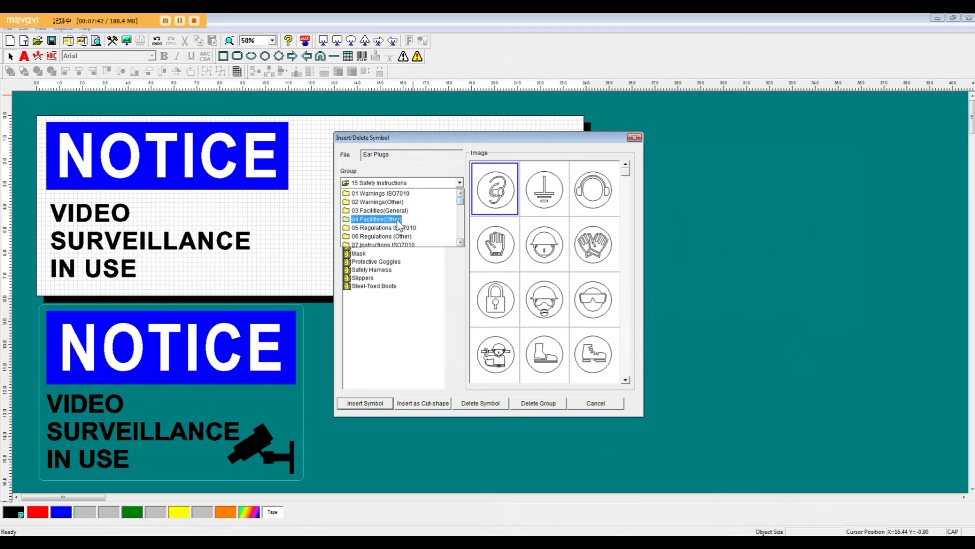
Step: Insert the Serveillance Camera symbol from the 04 Facilities(Other) group to the right of IN USE and enlarge it to about 2.85 by 2.14 inches
{"action": "left_click", "coordinate": [399, 221]}
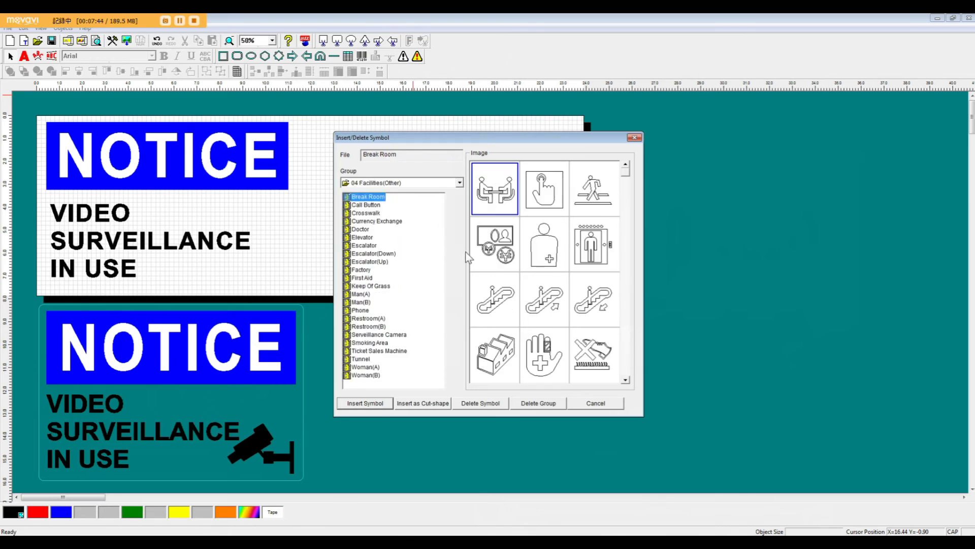
{"action": "scroll", "coordinate": [626, 367], "scroll_direction": "down", "scroll_amount": 3}
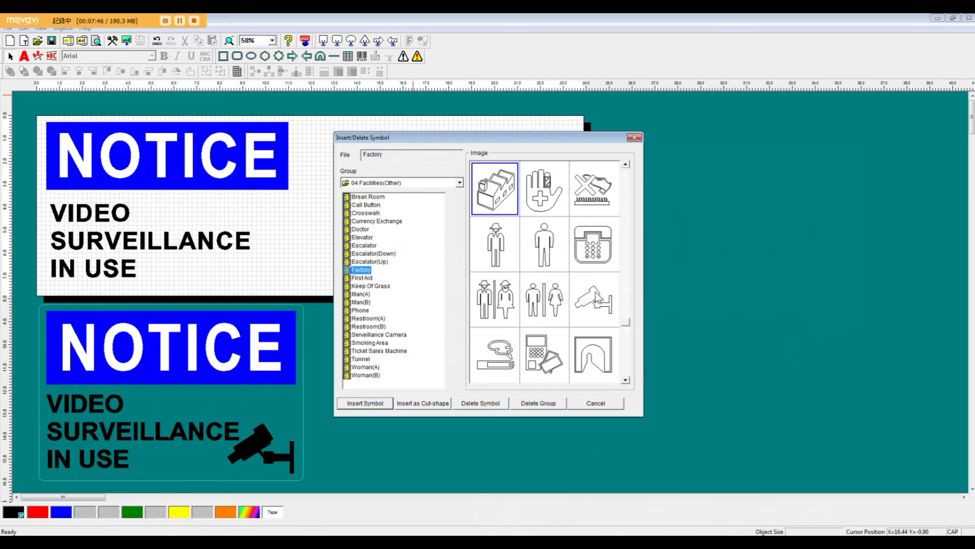
{"action": "left_click", "coordinate": [595, 299]}
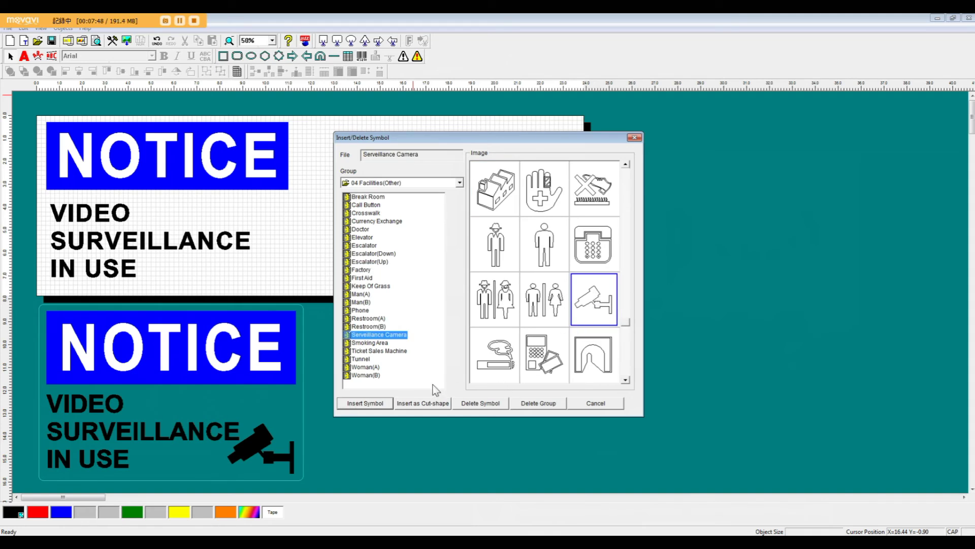
{"action": "left_click", "coordinate": [367, 402]}
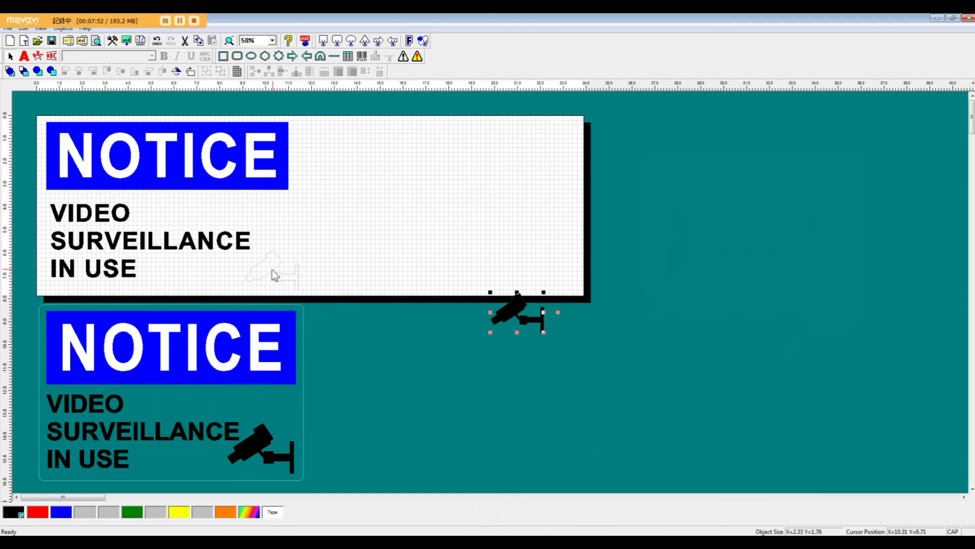
{"action": "left_click_drag", "start_coordinate": [272, 274], "coordinate": [245, 262]}
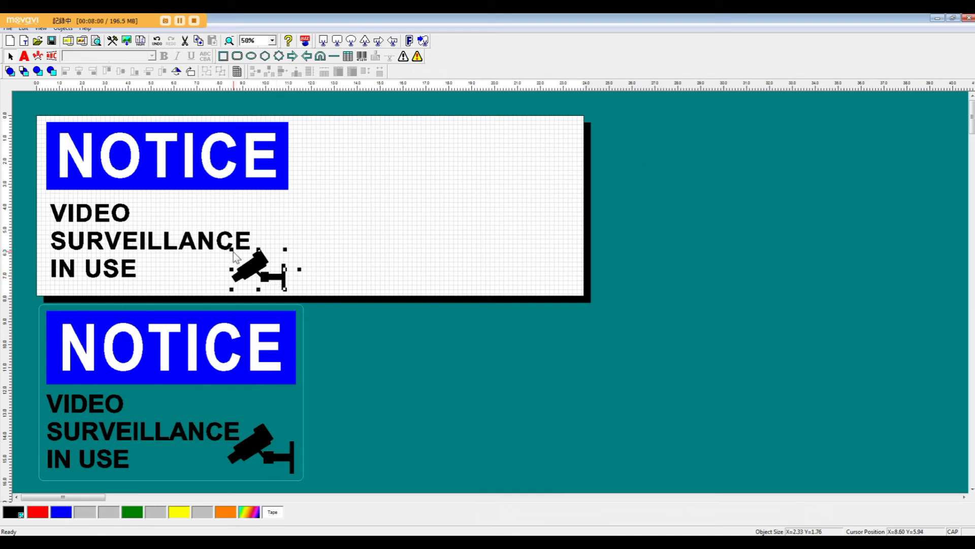
{"action": "left_click_drag", "start_coordinate": [231, 250], "coordinate": [221, 246]}
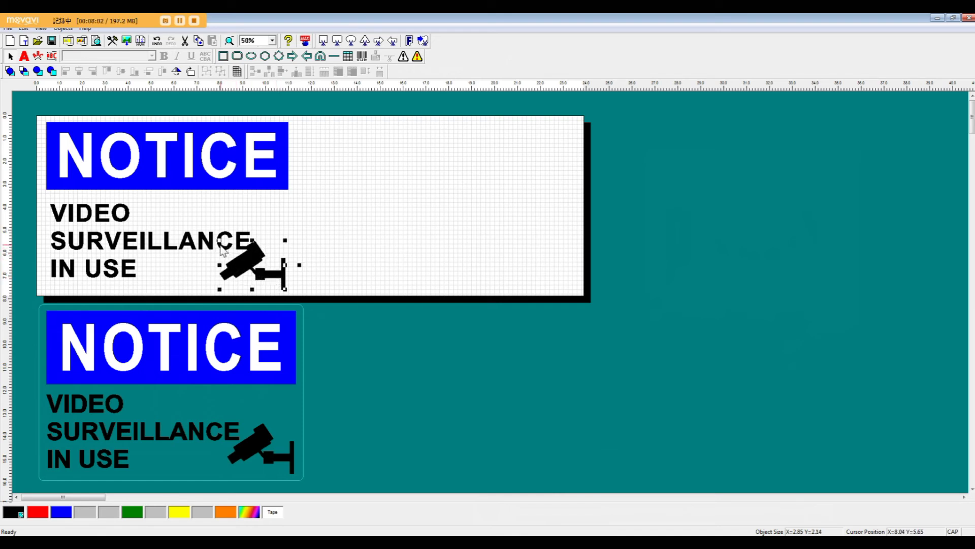
Step: Set the three-line text box's text spacing and line spacing both to 0 inch
{"action": "left_click", "coordinate": [123, 229]}
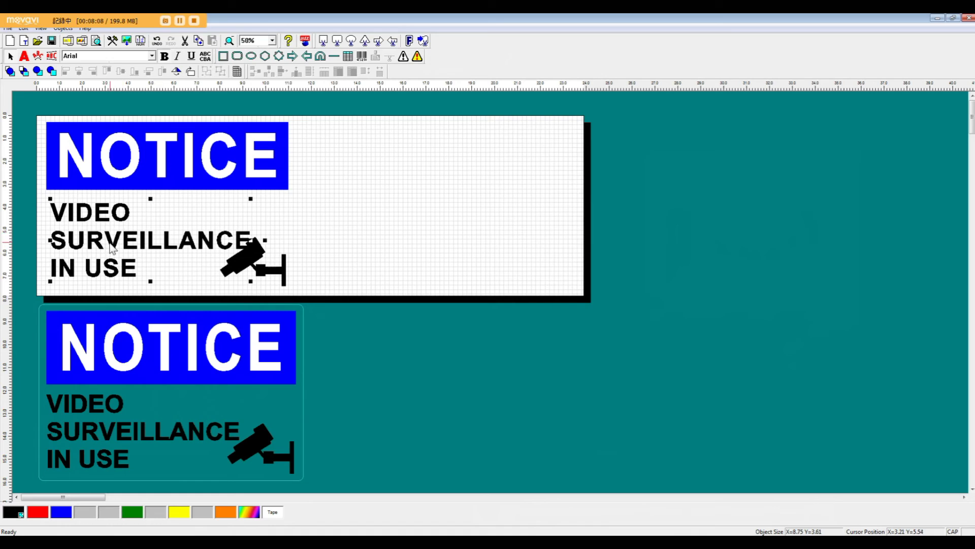
{"action": "double_click", "coordinate": [112, 246]}
{"action": "double_click", "coordinate": [536, 300]}
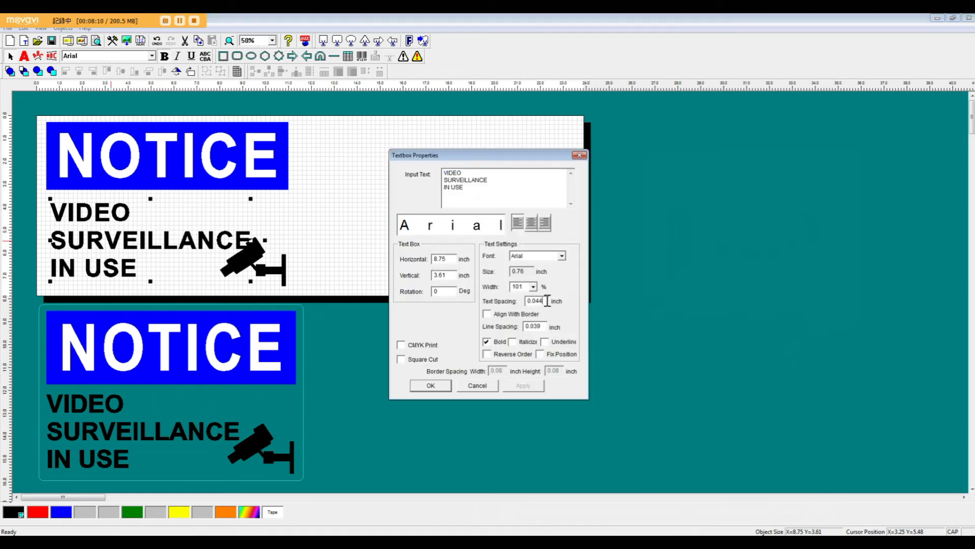
{"action": "type", "text": "0"}
{"action": "double_click", "coordinate": [539, 326]}
{"action": "type", "text": "0"}
{"action": "left_click", "coordinate": [430, 386]}
{"action": "left_click", "coordinate": [299, 273]}
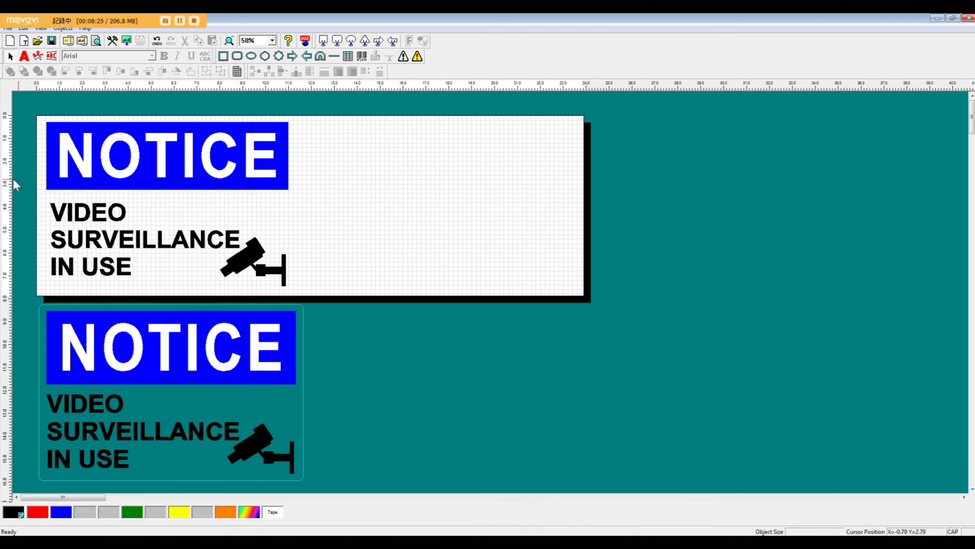
Step: Align the left edge of the three-line text box with the left edge of the NOTICE caption
{"action": "left_click_drag", "start_coordinate": [30, 173], "coordinate": [66, 229]}
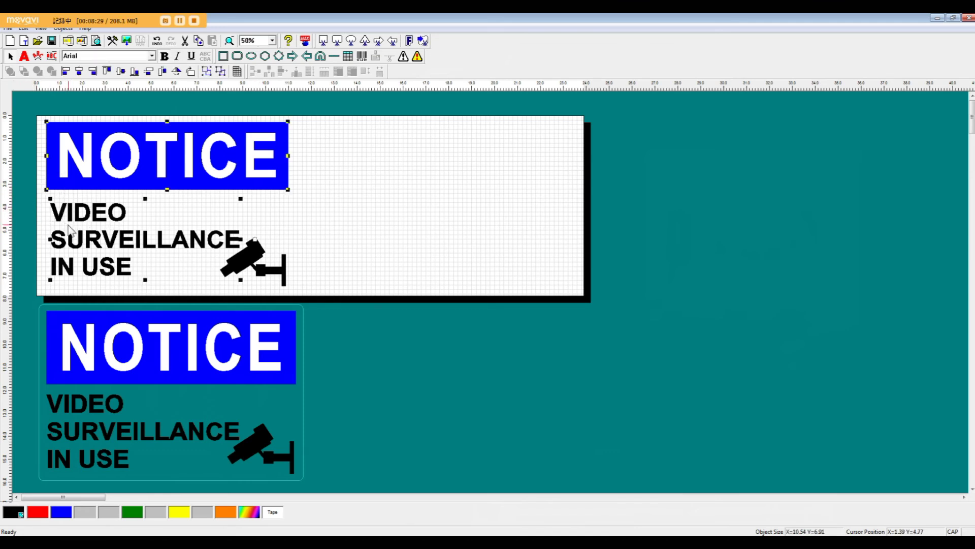
{"action": "left_click", "coordinate": [68, 74]}
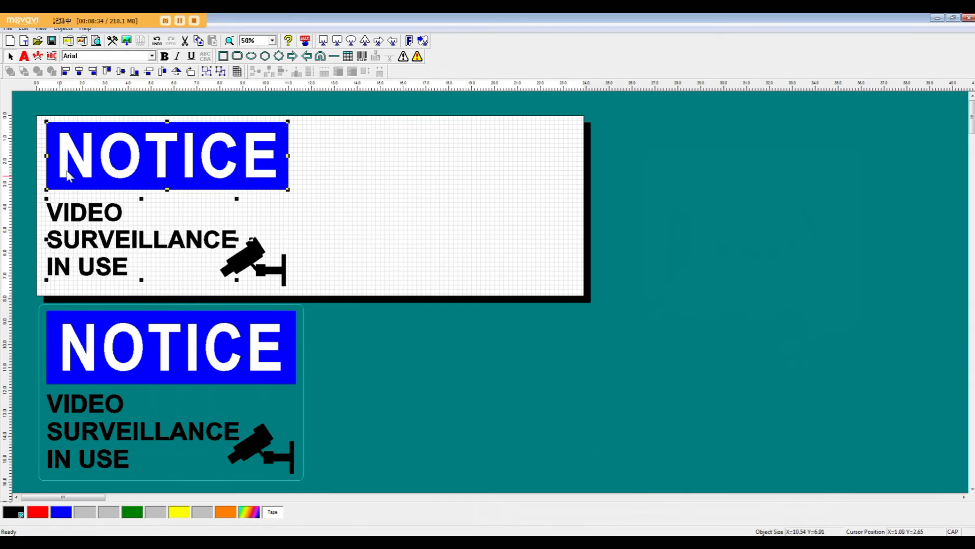
{"action": "left_click", "coordinate": [324, 260]}
Step: Align the right edge of the camera symbol with the right edge of the NOTICE caption
{"action": "left_click", "coordinate": [270, 256]}
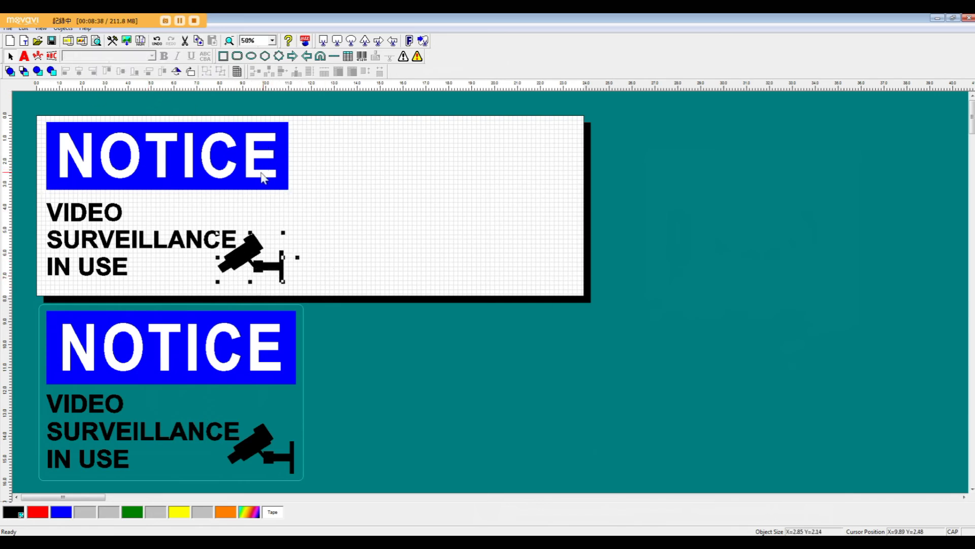
{"action": "left_click", "coordinate": [259, 172], "text": "shift"}
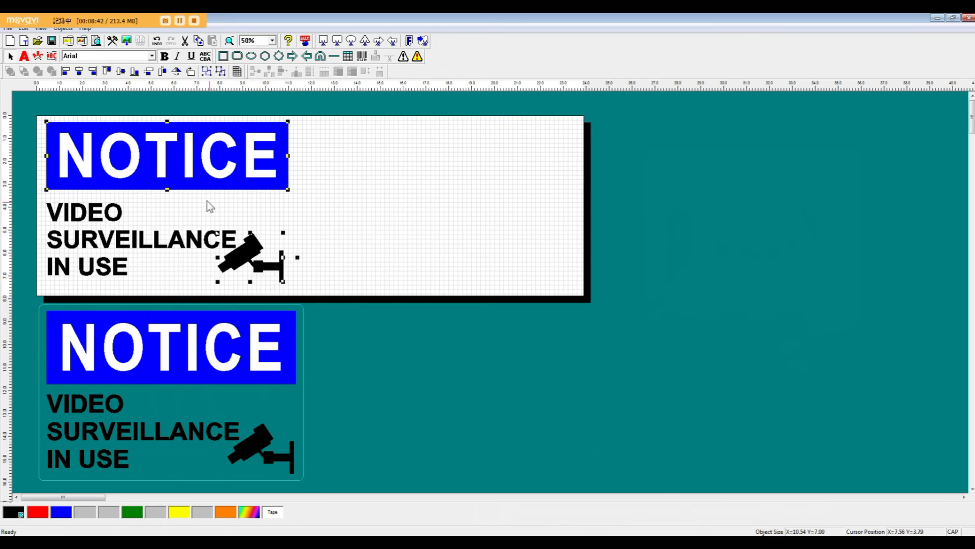
{"action": "left_click", "coordinate": [94, 75]}
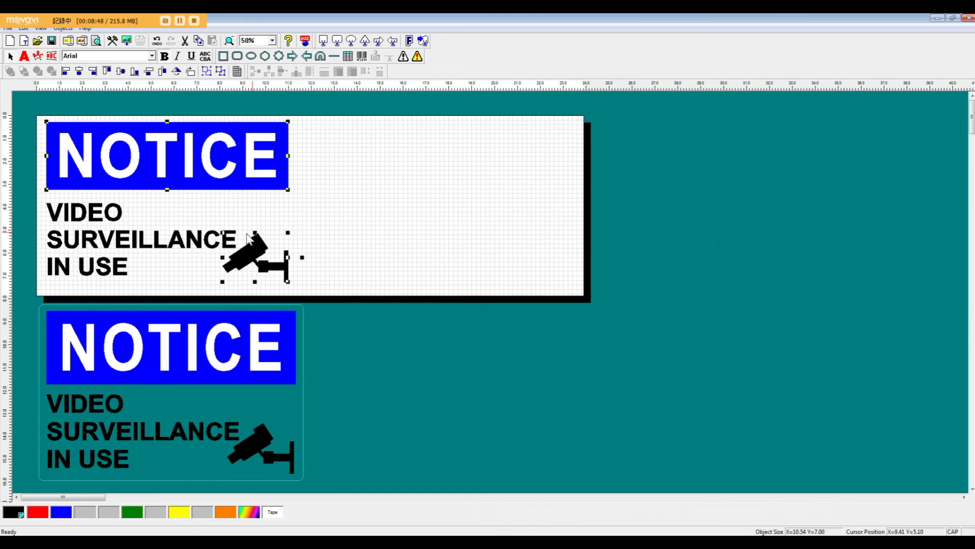
Step: Align the bottom edge of the three-line text box with the bottom edge of the camera symbol
{"action": "left_click", "coordinate": [94, 283]}
{"action": "left_click", "coordinate": [286, 226]}
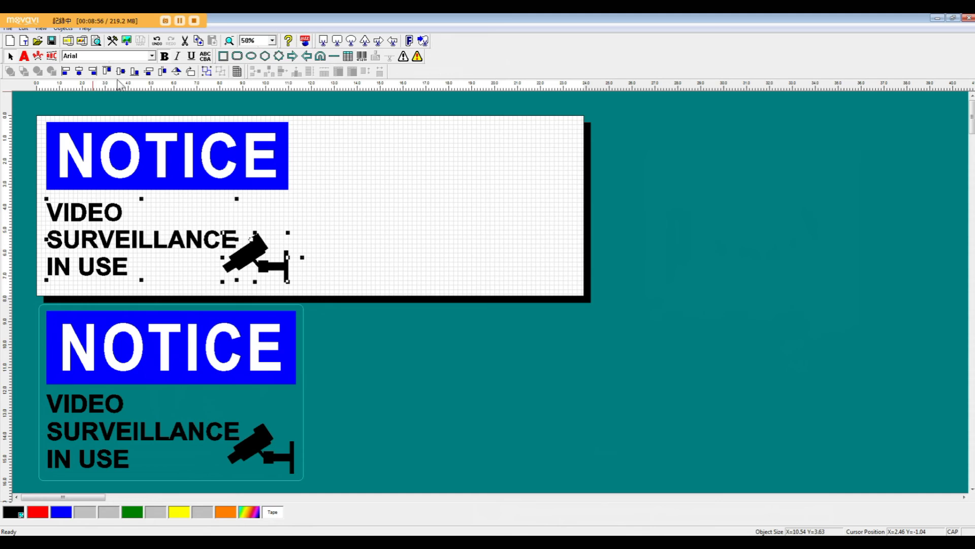
{"action": "left_click", "coordinate": [135, 75]}
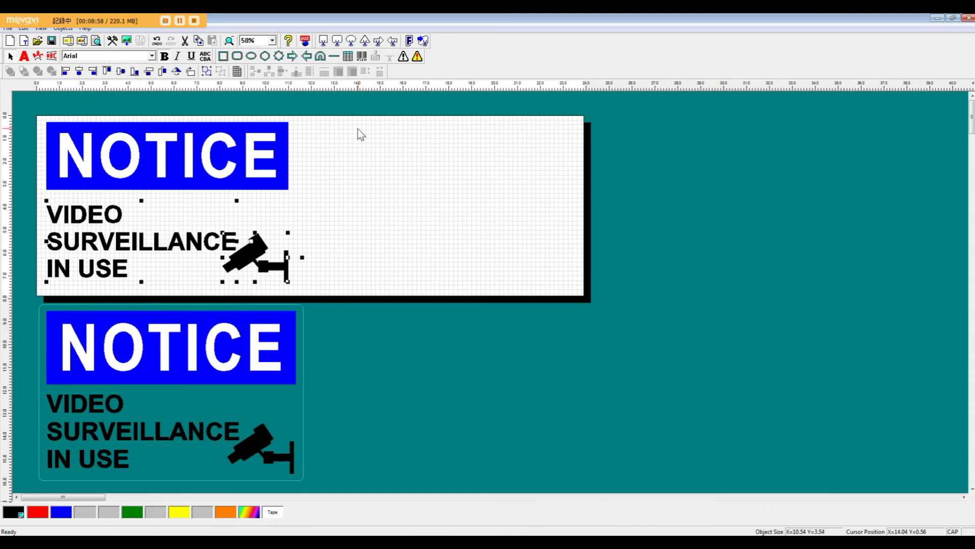
{"action": "left_click", "coordinate": [307, 147]}
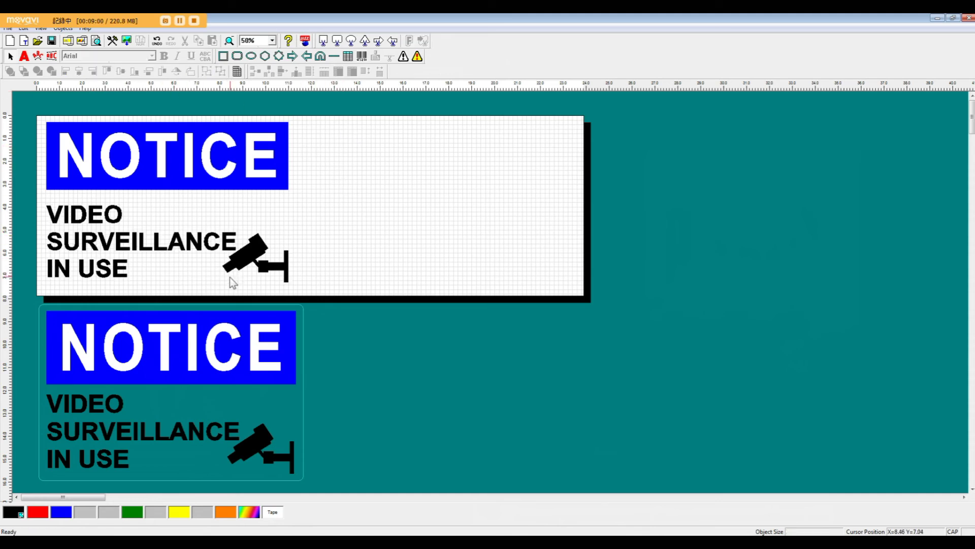
Step: Group the NOTICE caption, the three-line text box and the camera symbol on the page into one object
{"action": "left_click_drag", "start_coordinate": [53, 288], "coordinate": [297, 212]}
{"action": "left_click_drag", "start_coordinate": [312, 116], "coordinate": [317, 108]}
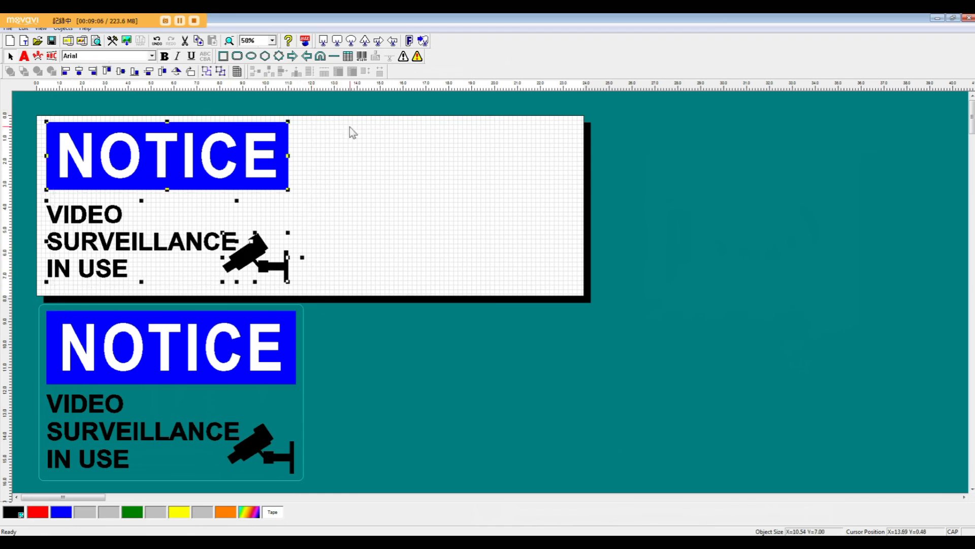
{"action": "left_click", "coordinate": [207, 73]}
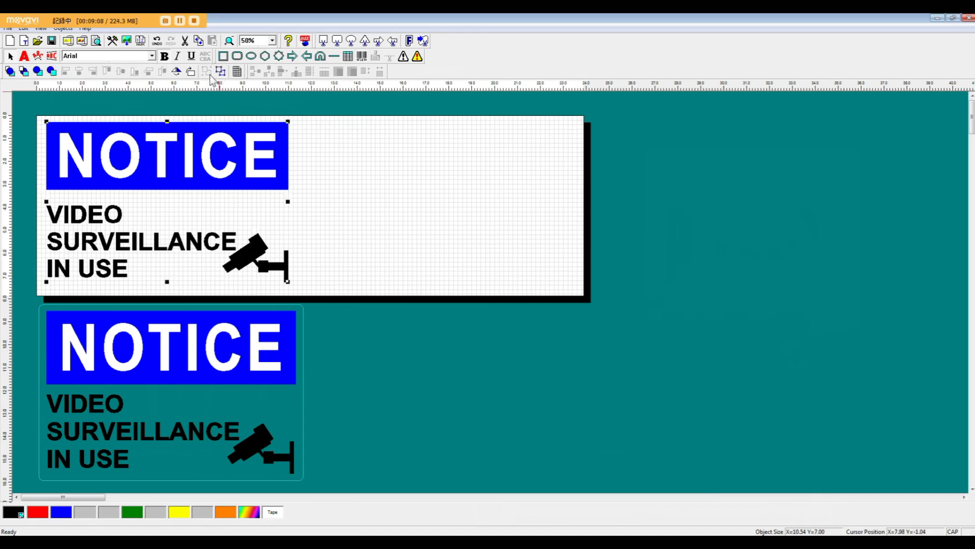
Step: Draw a thin rounded frame about 11.33 by 7.67 inches around the grouped sign and center the group in it horizontally and vertically
{"action": "left_click", "coordinate": [334, 57]}
{"action": "left_click_drag", "start_coordinate": [298, 119], "coordinate": [38, 294]}
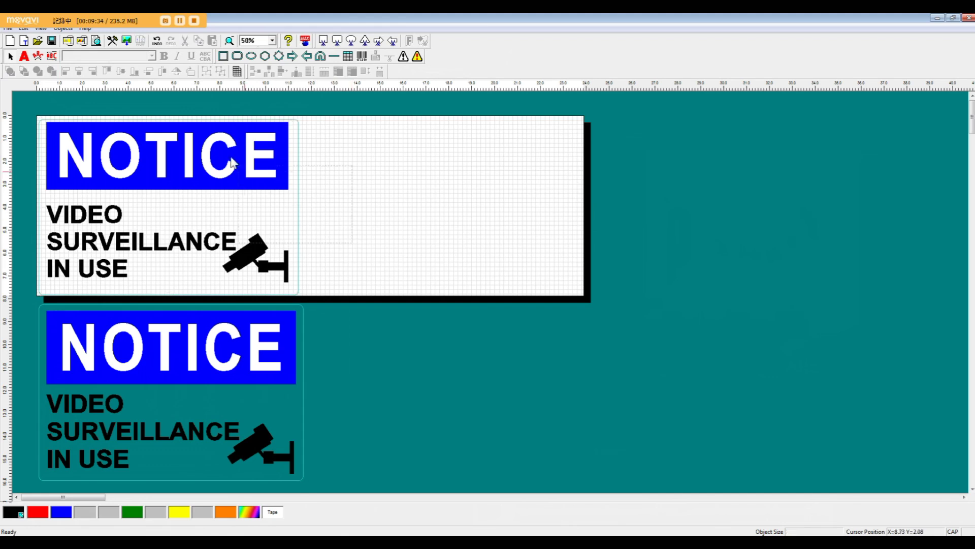
{"action": "left_click", "coordinate": [192, 124], "text": "shift"}
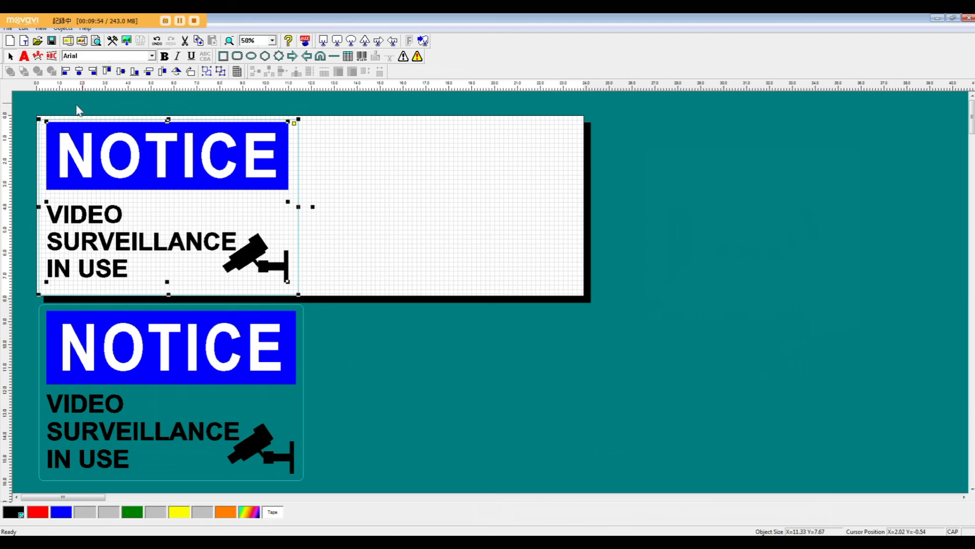
{"action": "left_click", "coordinate": [81, 72]}
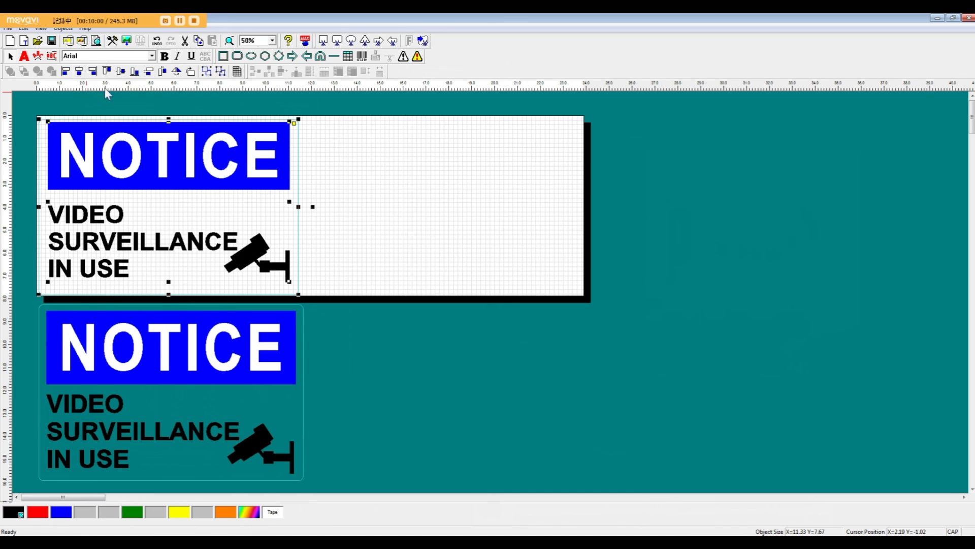
{"action": "left_click", "coordinate": [122, 74]}
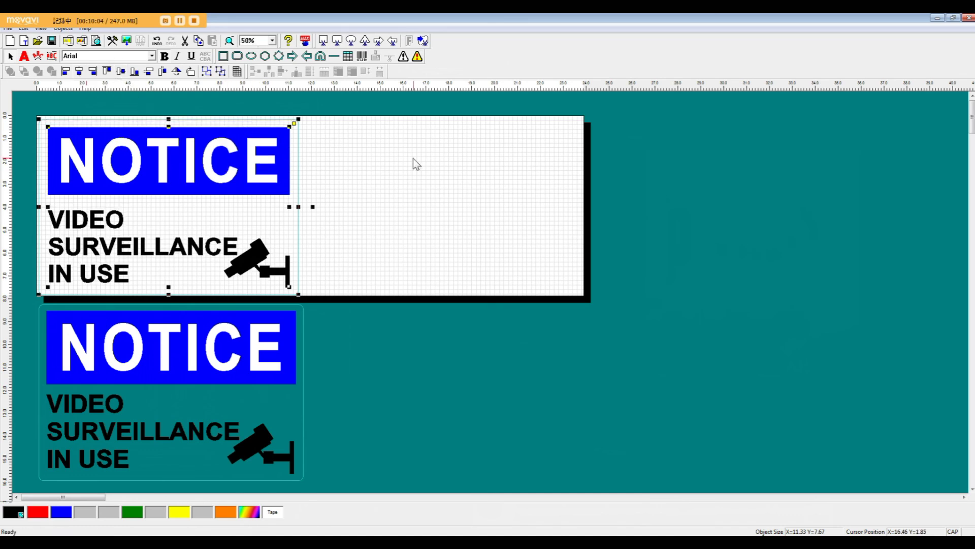
Step: Nudge the frame and grouped sign together three steps up and one step left, towards the page's upper-left corner
{"action": "key", "text": "Up"}
{"action": "key", "text": "Up"}
{"action": "key", "text": "Up"}
{"action": "key", "text": "Left"}
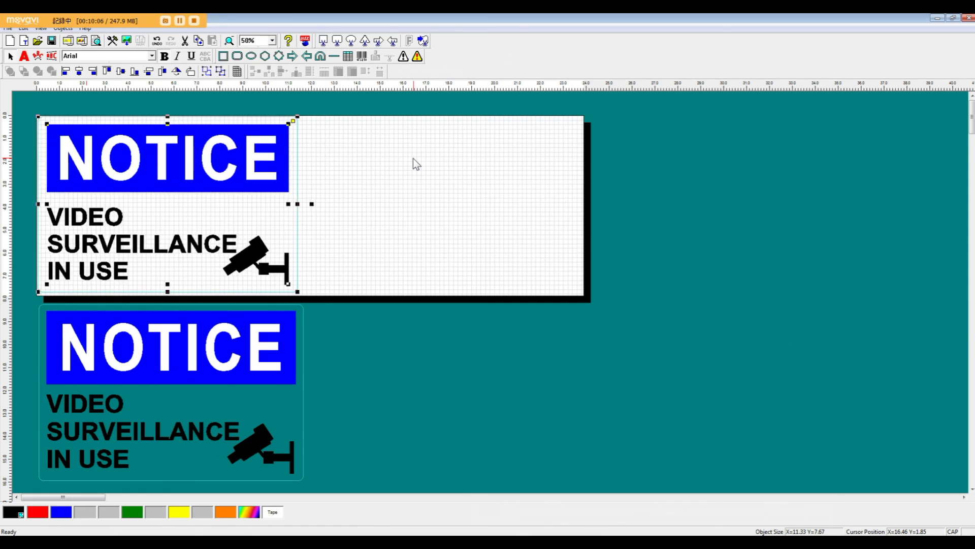
{"action": "left_click", "coordinate": [375, 285]}
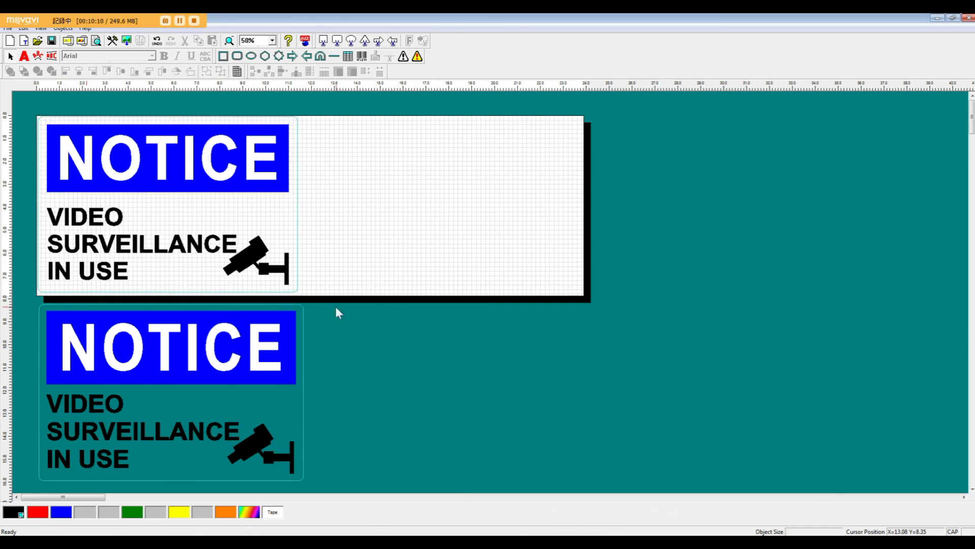